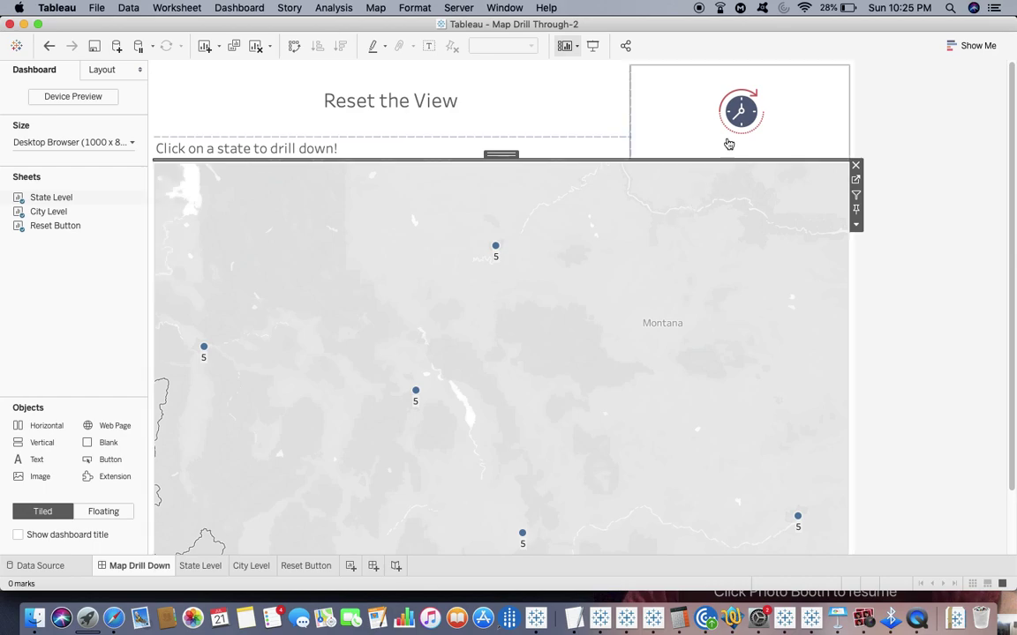
pyautogui.click(737, 115)
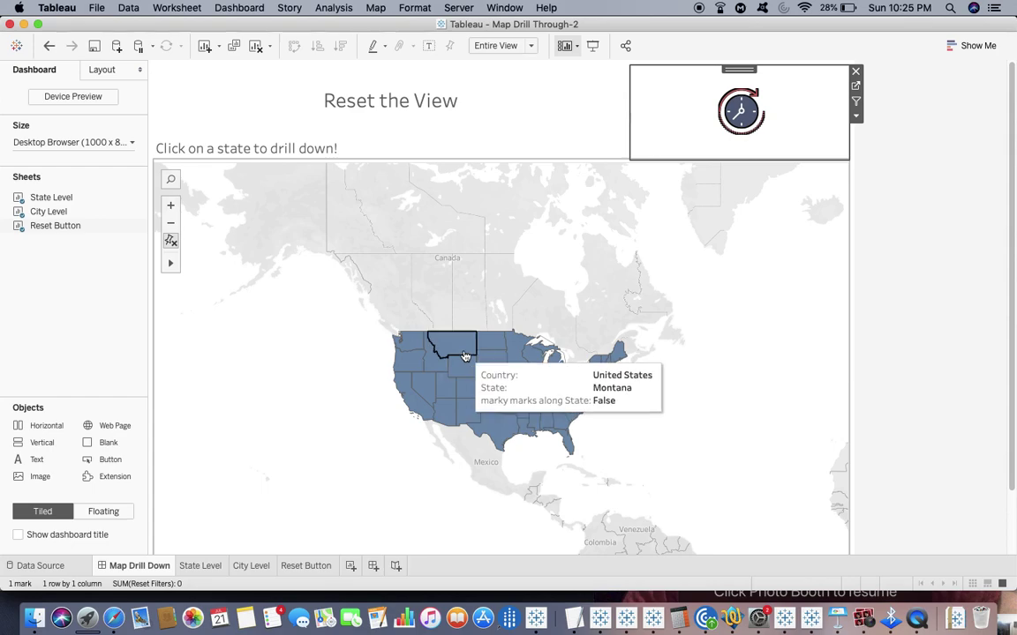
pyautogui.click(409, 398)
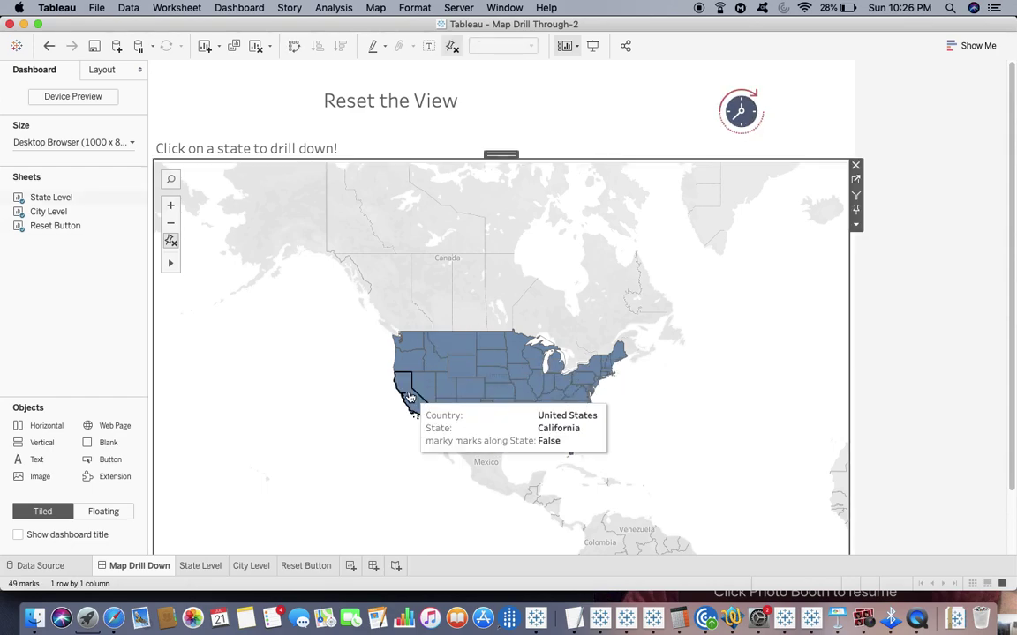
pyautogui.click(408, 398)
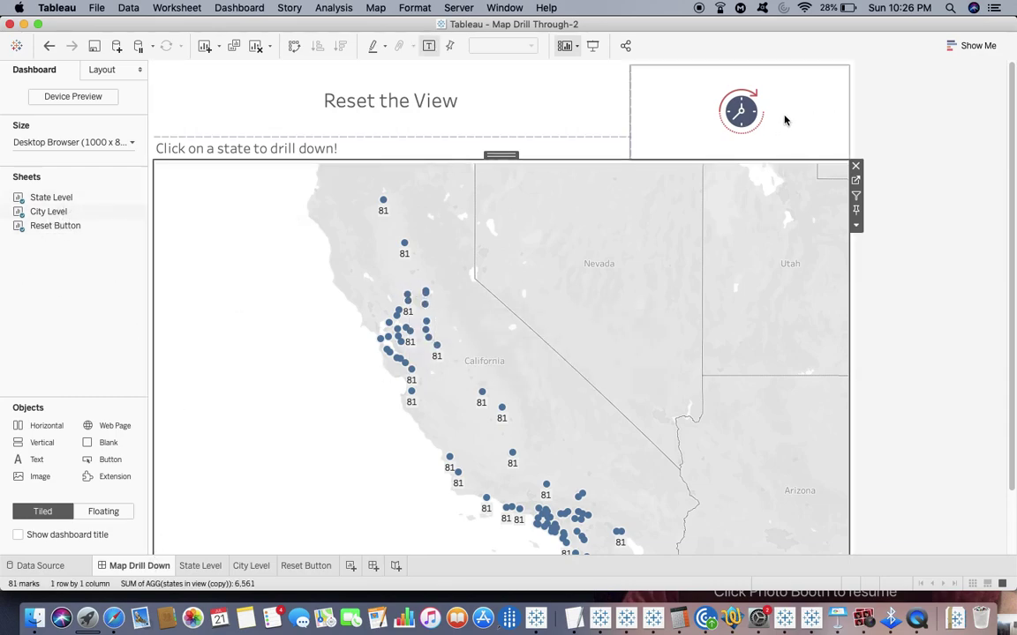
pyautogui.click(734, 119)
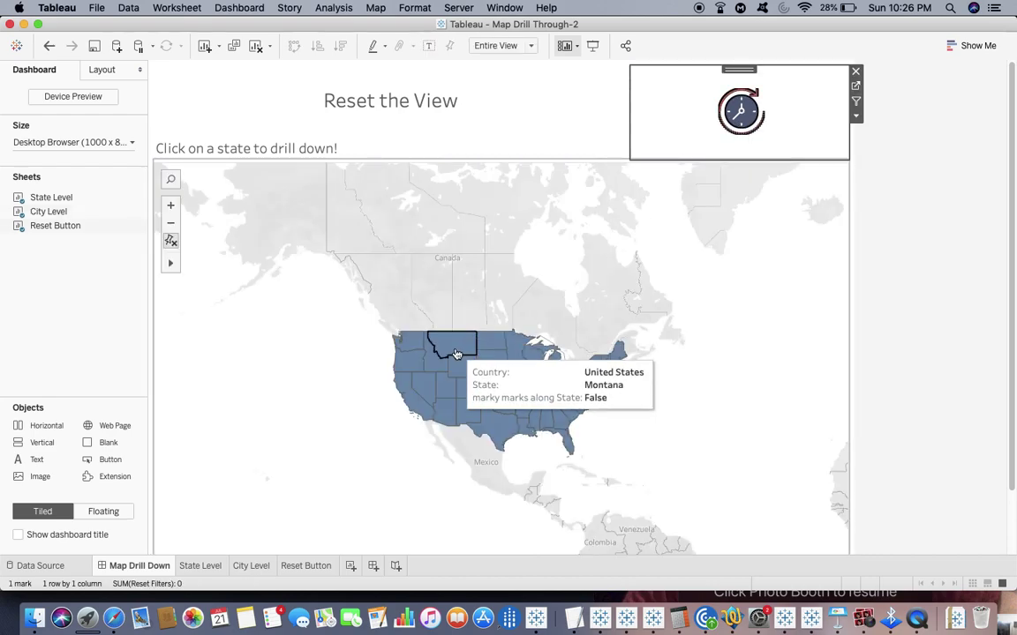
pyautogui.click(456, 353)
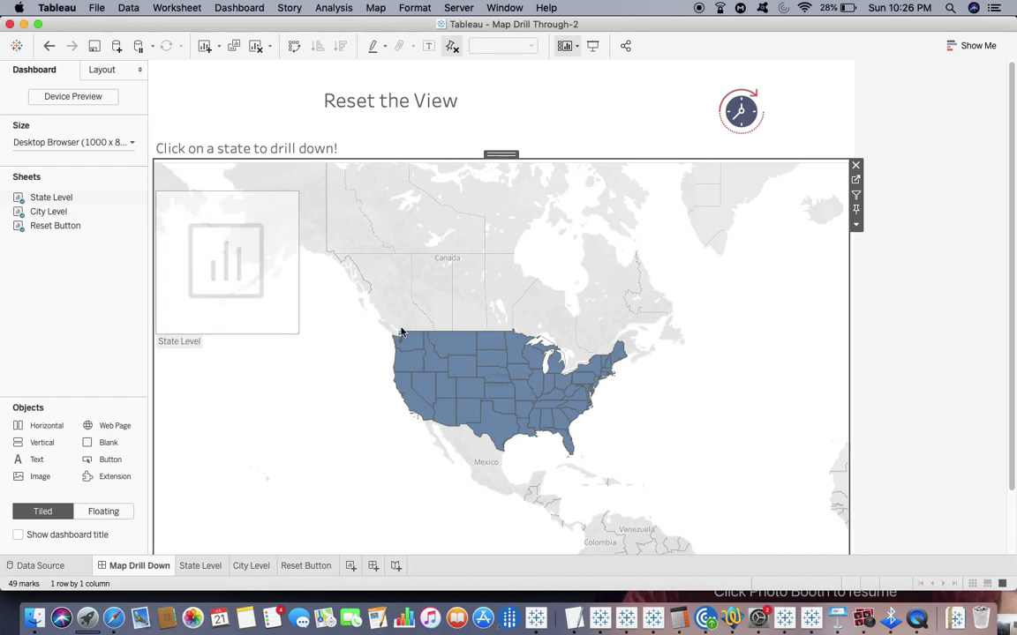
pyautogui.click(455, 353)
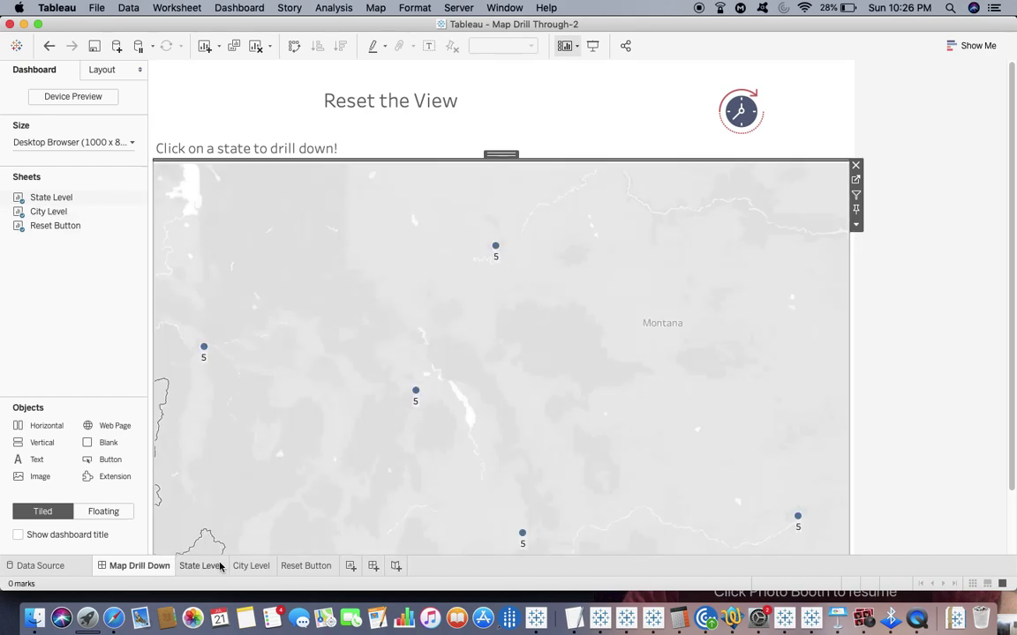
pyautogui.moveTo(153, 571)
pyautogui.moveTo(209, 569)
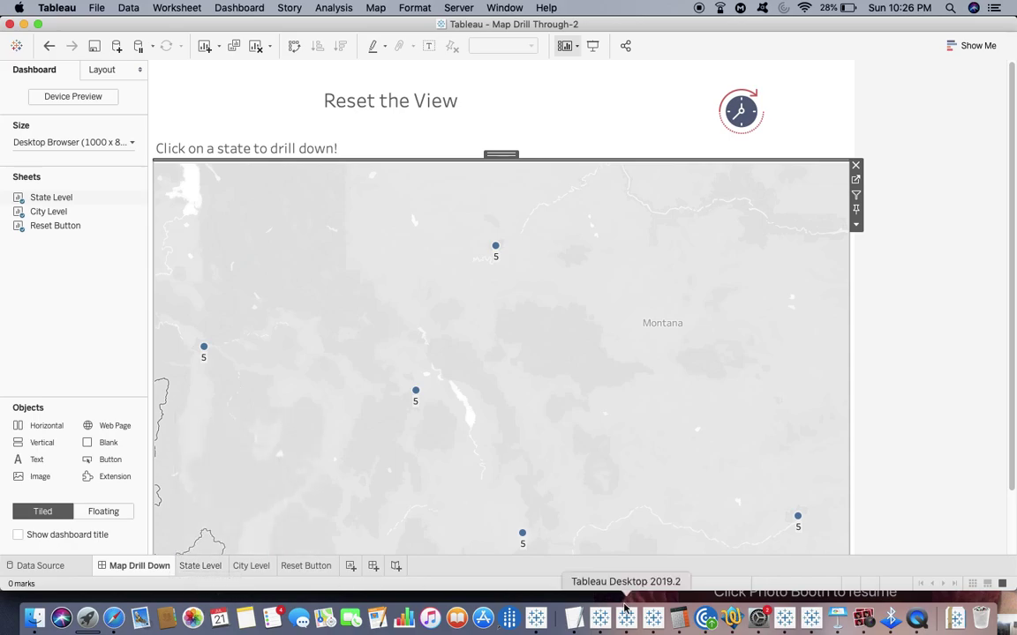
# - In Keynote, go to the 'Map drill down in Single Map' slide
pyautogui.press('super+Tab')
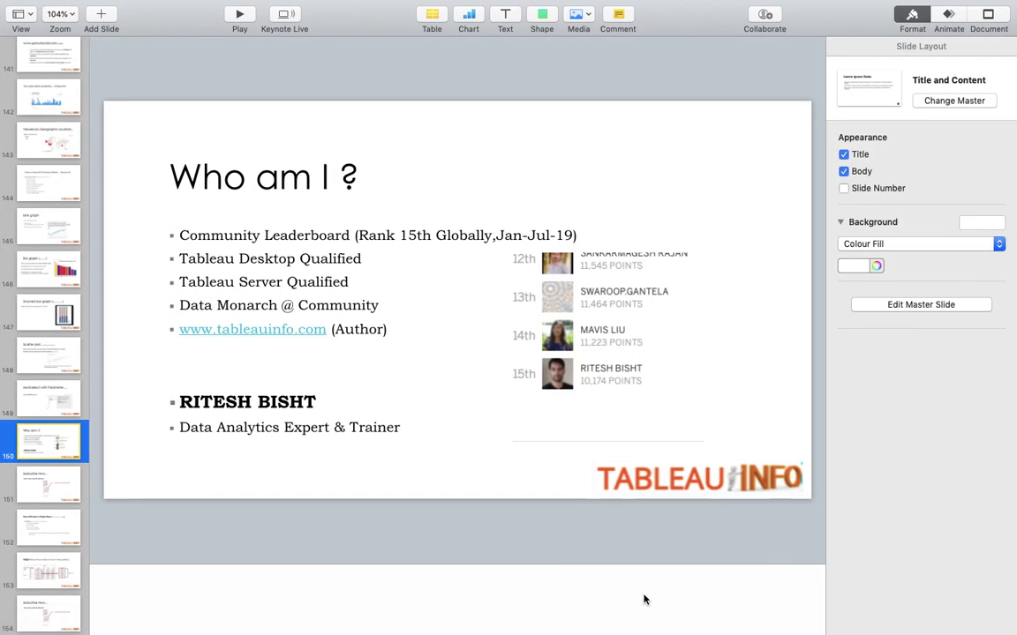
pyautogui.click(70, 404)
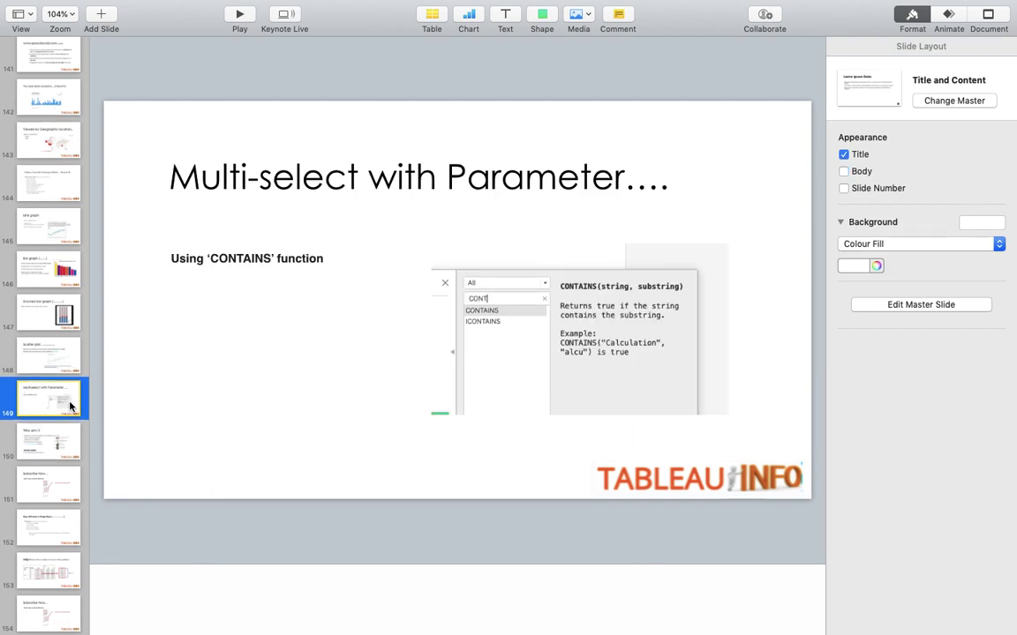
pyautogui.click(46, 432)
pyautogui.click(51, 481)
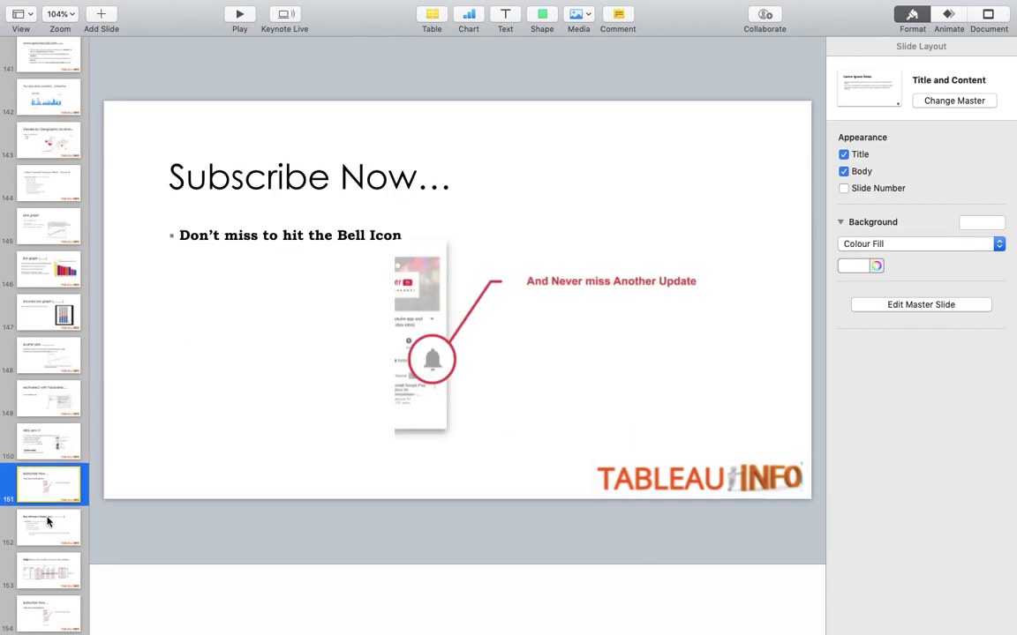
pyautogui.press('Down')
# - Shift the title box slightly right, select the full credited name, and return to Tableau
pyautogui.click(499, 181)
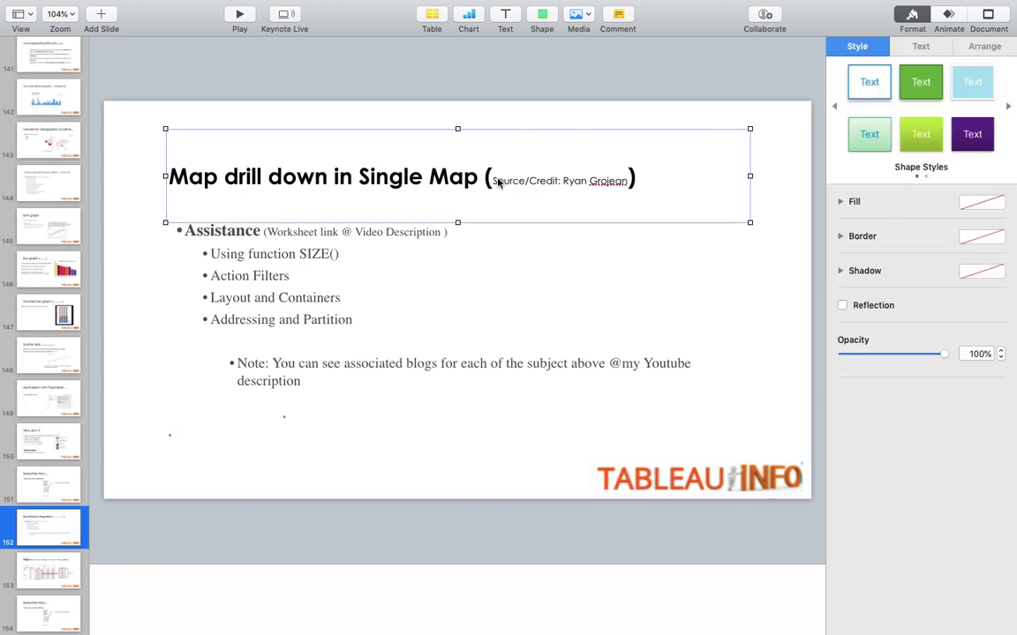
pyautogui.moveTo(497, 180); pyautogui.dragTo(529, 185)
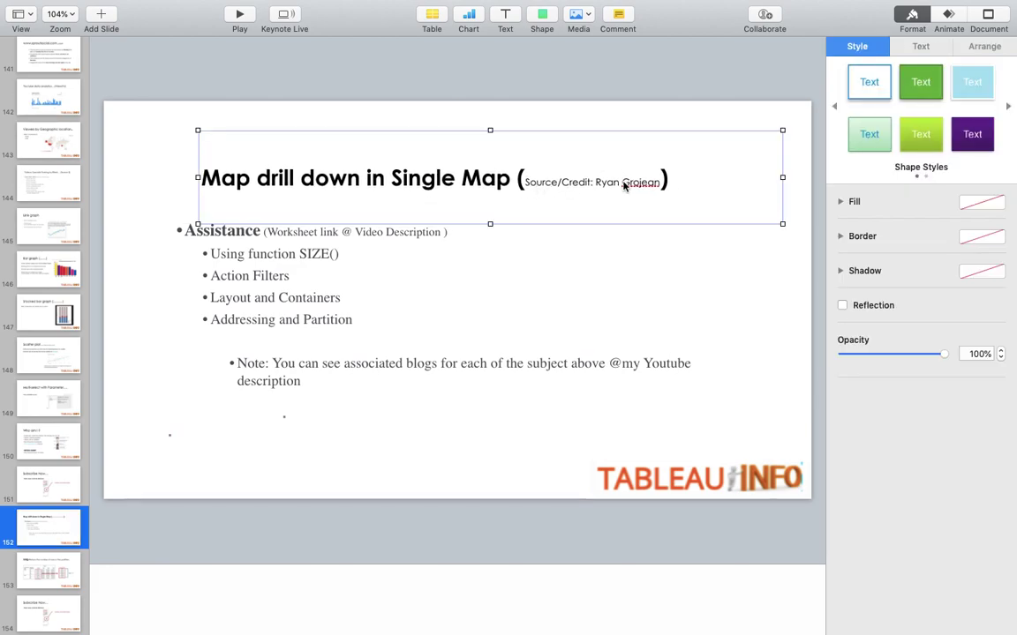
pyautogui.doubleClick(640, 183)
pyautogui.moveTo(596, 182); pyautogui.dragTo(663, 182)
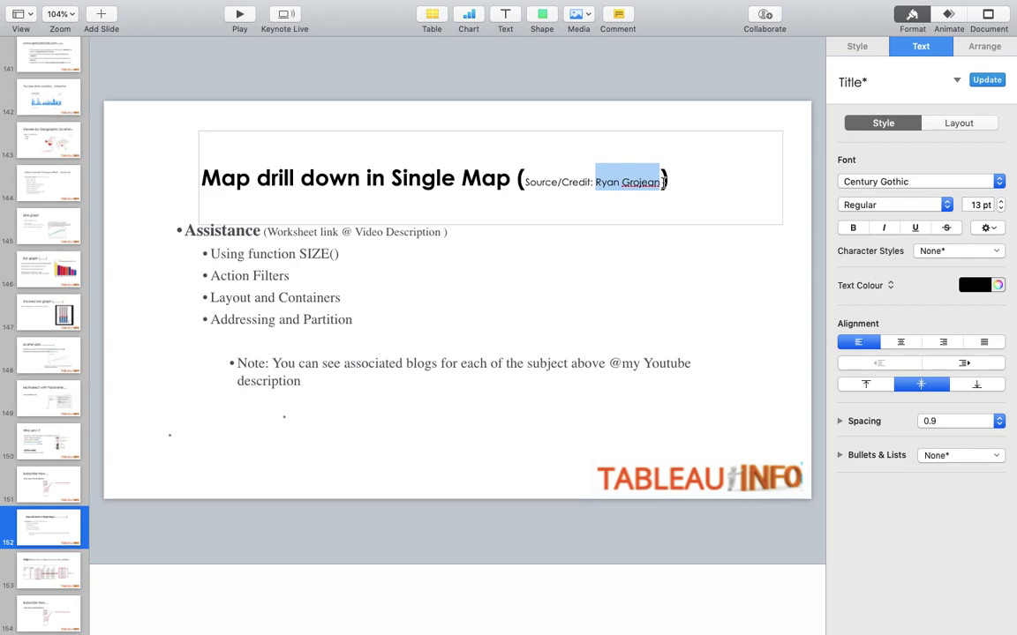
pyautogui.hotkey('ctrl', 'Left')
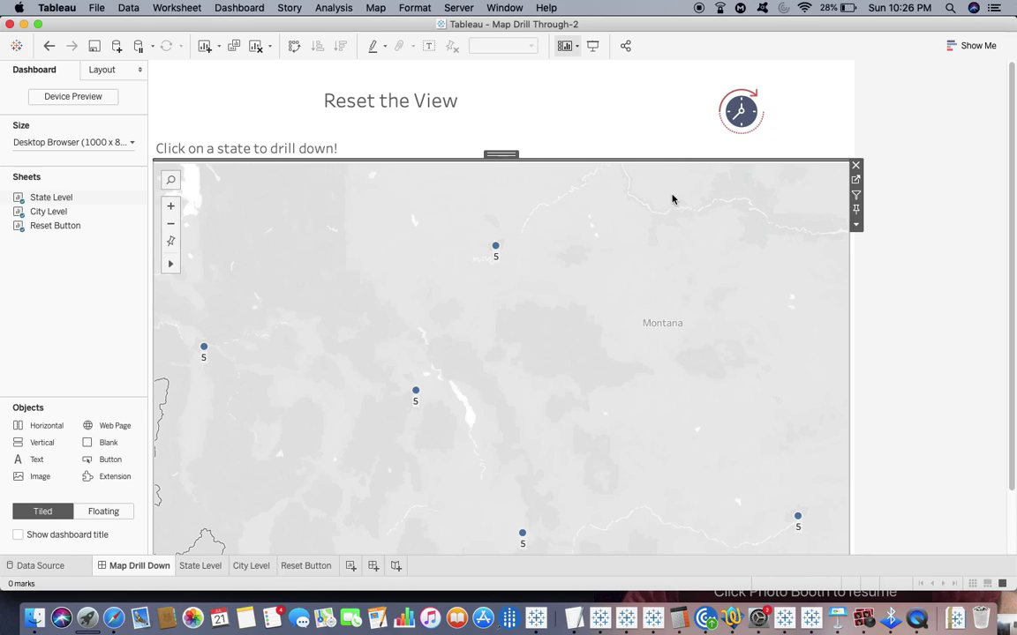
# - Reset the dashboard map to all states, then drill into Oregon's city points
pyautogui.click(748, 122)
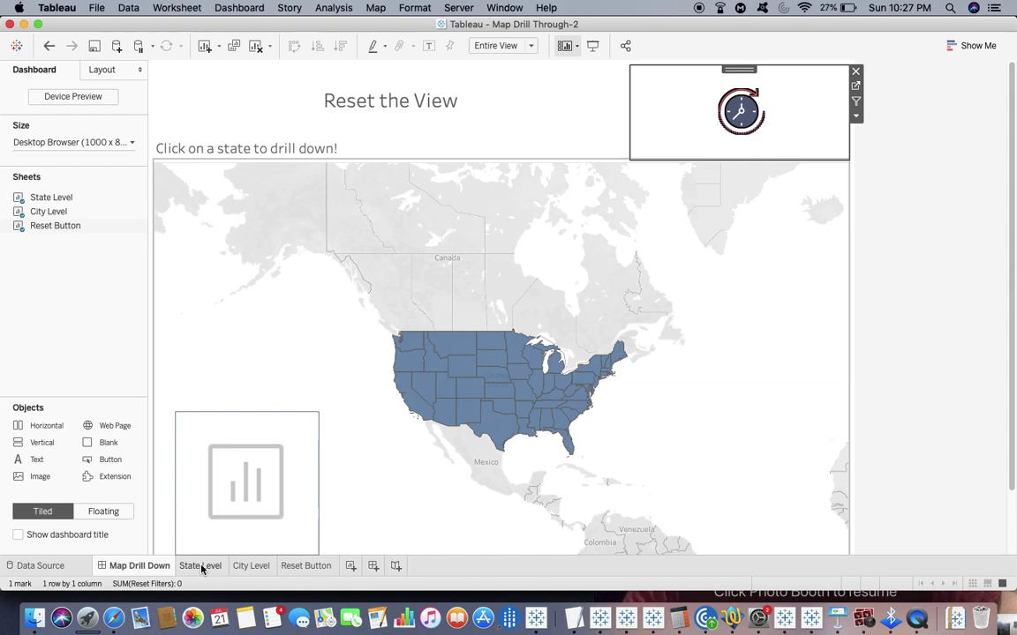
pyautogui.click(416, 364)
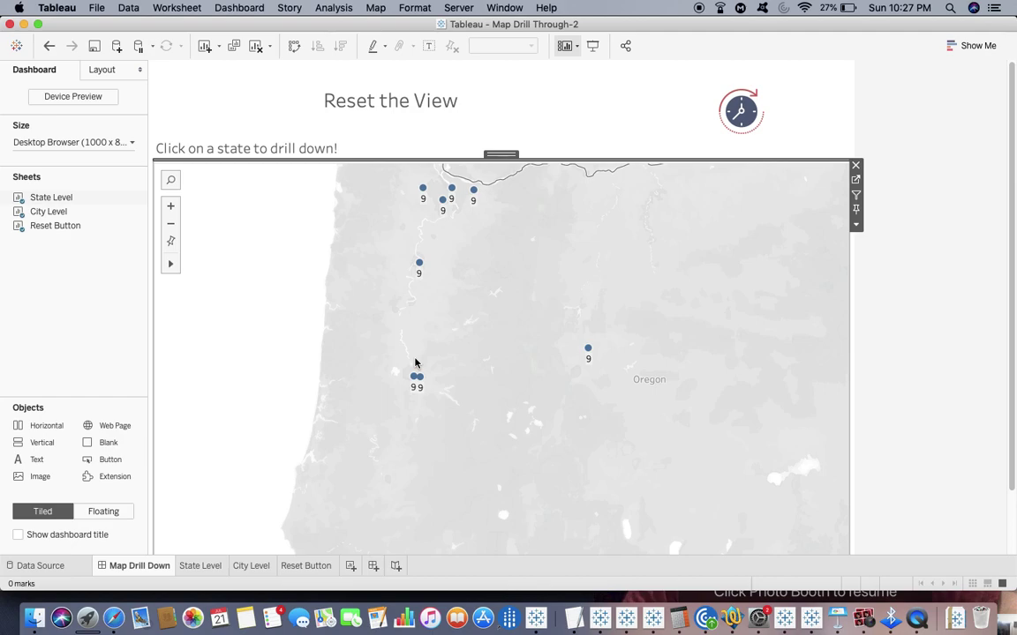
# - On the State Level sheet, remove the Action (State) filter
pyautogui.click(197, 570)
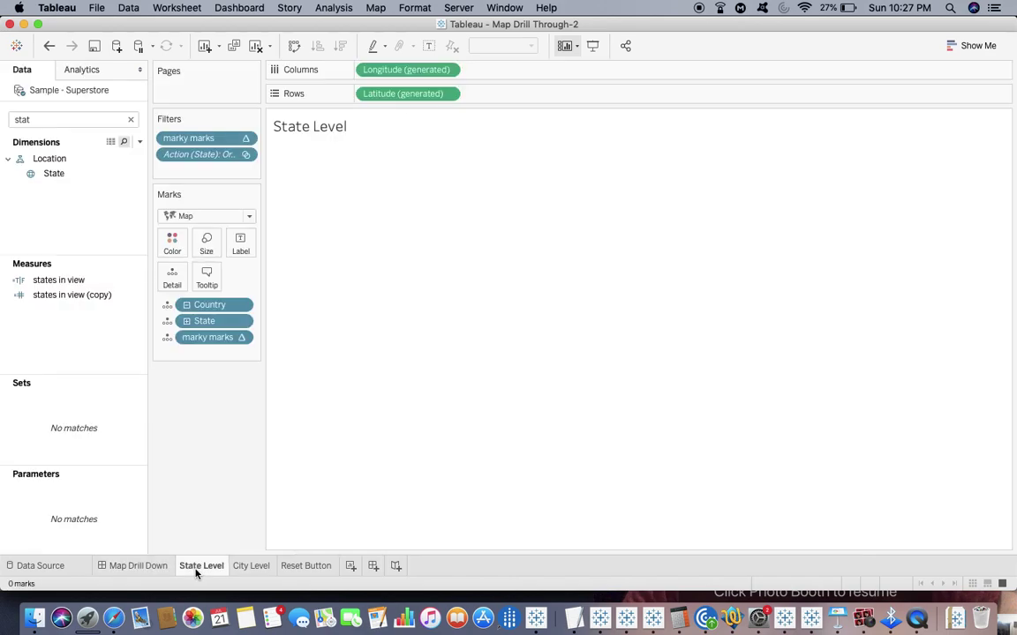
pyautogui.click(245, 155)
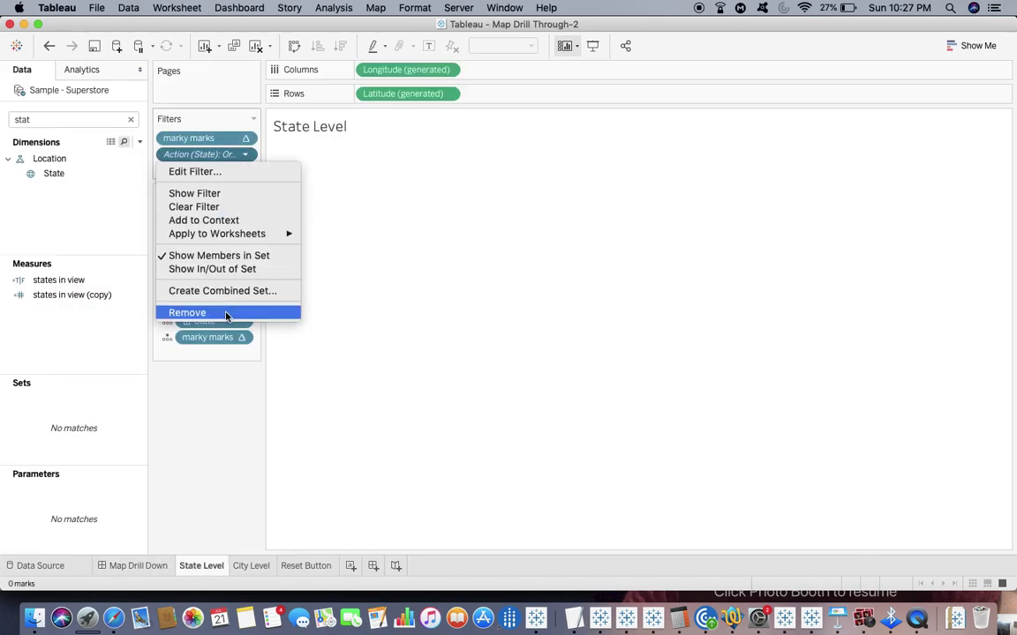
pyautogui.click(226, 315)
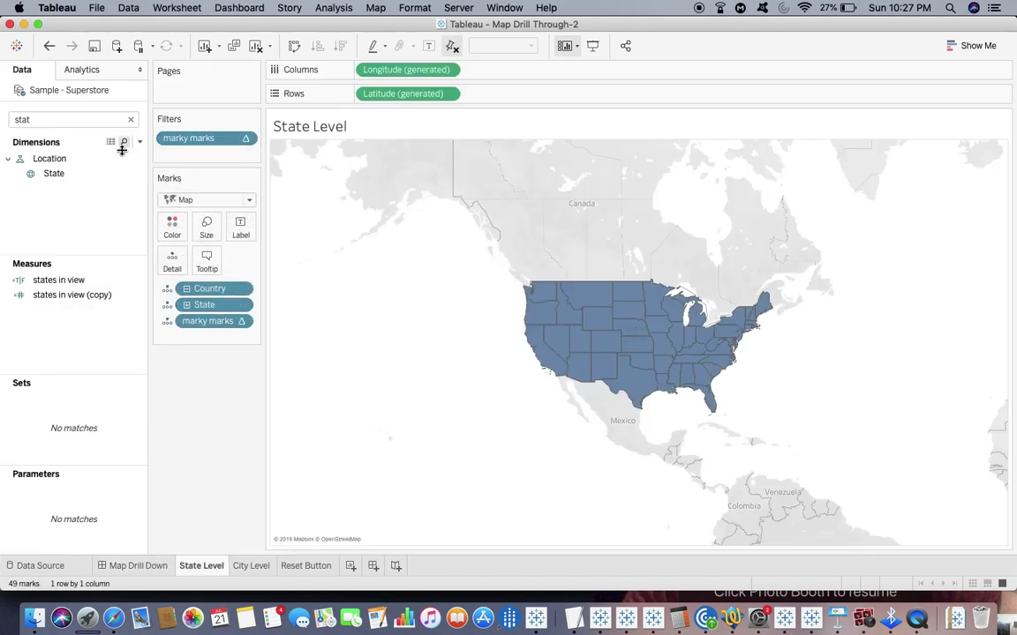
# - Search for 'marky mark' and review the marky marks calculation, leaving its formula unchanged
pyautogui.click(45, 119)
pyautogui.press('BackSpace')
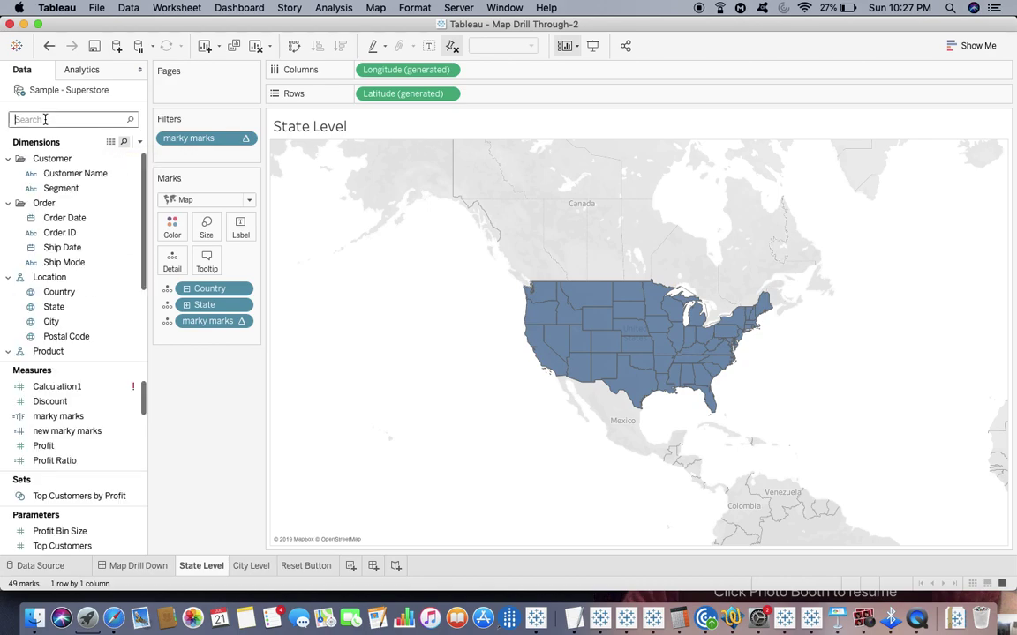
pyautogui.write('marky ')
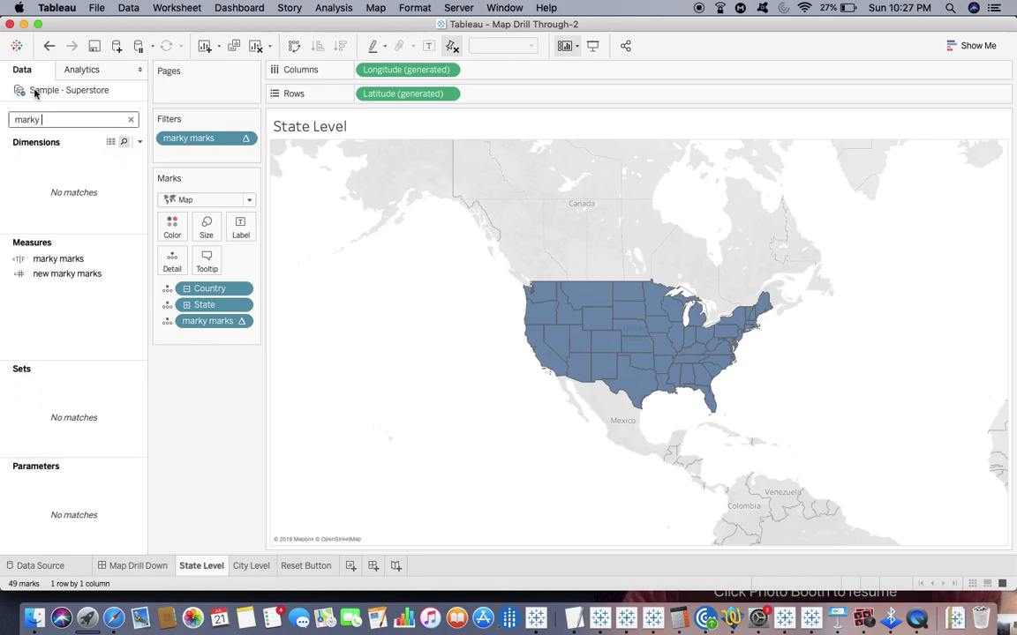
pyautogui.write('mark')
pyautogui.rightClick(59, 258)
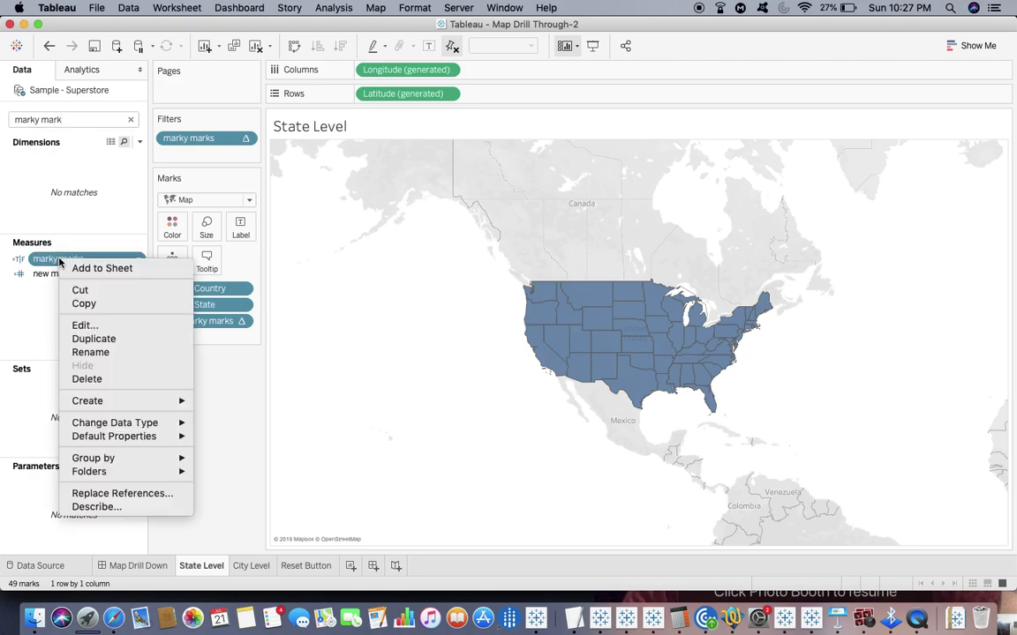
pyautogui.click(82, 326)
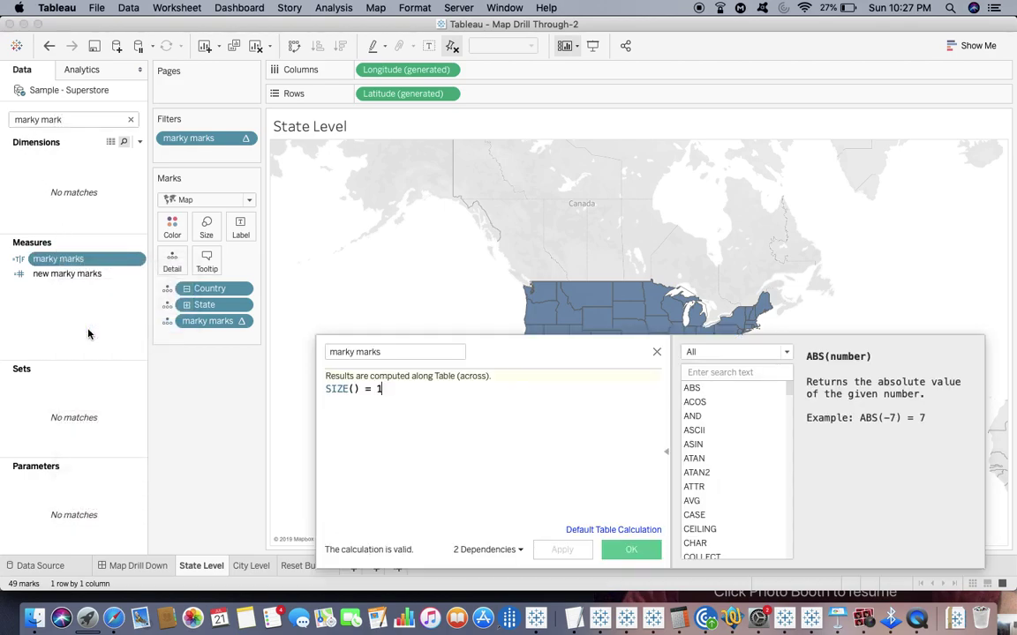
pyautogui.click(632, 550)
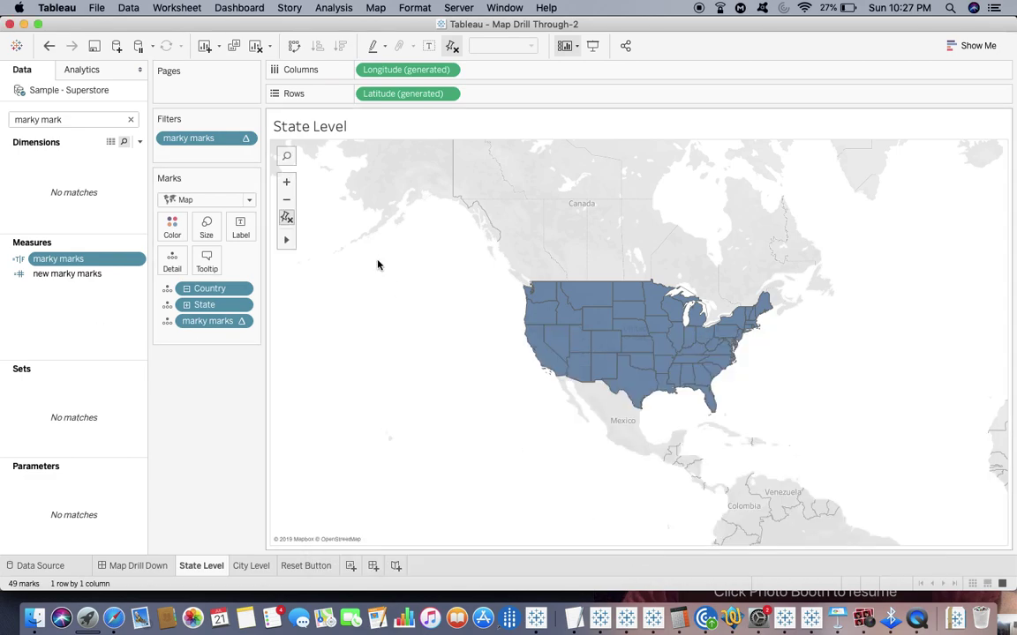
# - Confirm the marky marks filter settings without changes
pyautogui.click(243, 140)
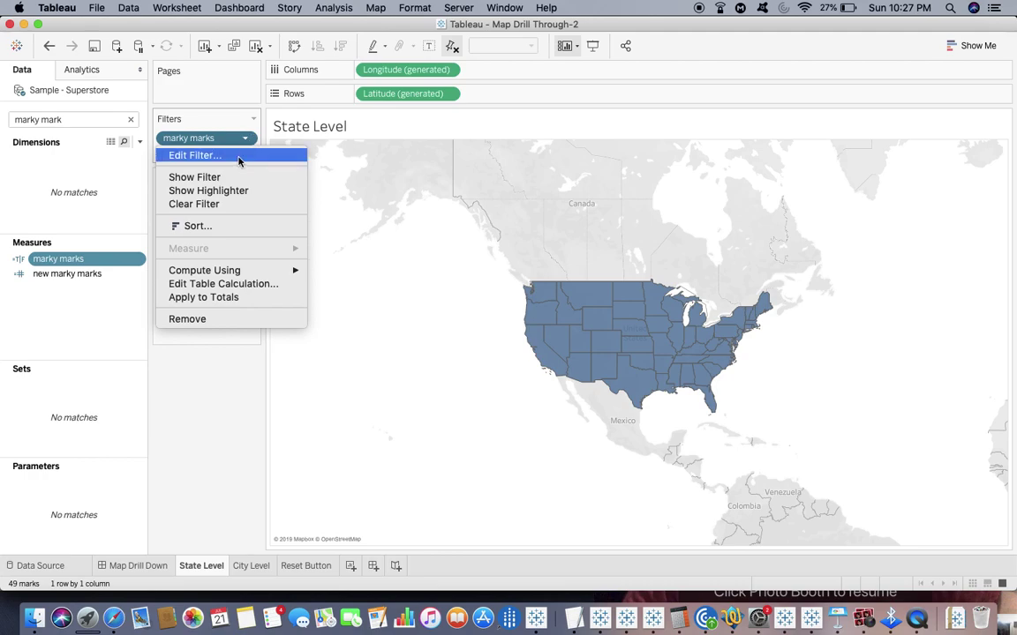
pyautogui.click(238, 159)
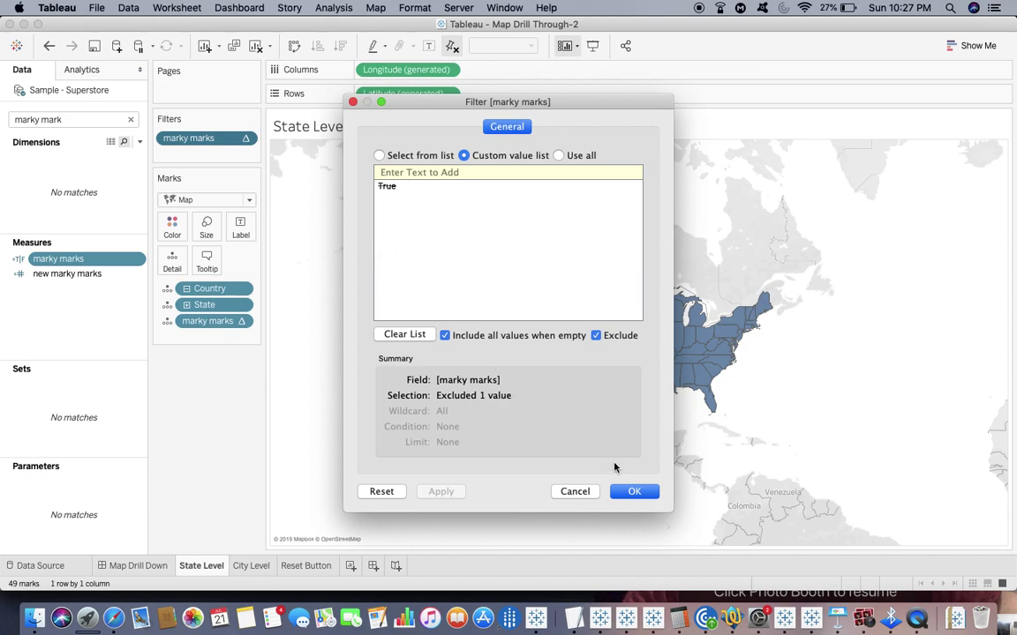
pyautogui.click(634, 491)
# - Label every state with new marky marks, each showing a value of 1
pyautogui.moveTo(81, 274); pyautogui.dragTo(237, 233)
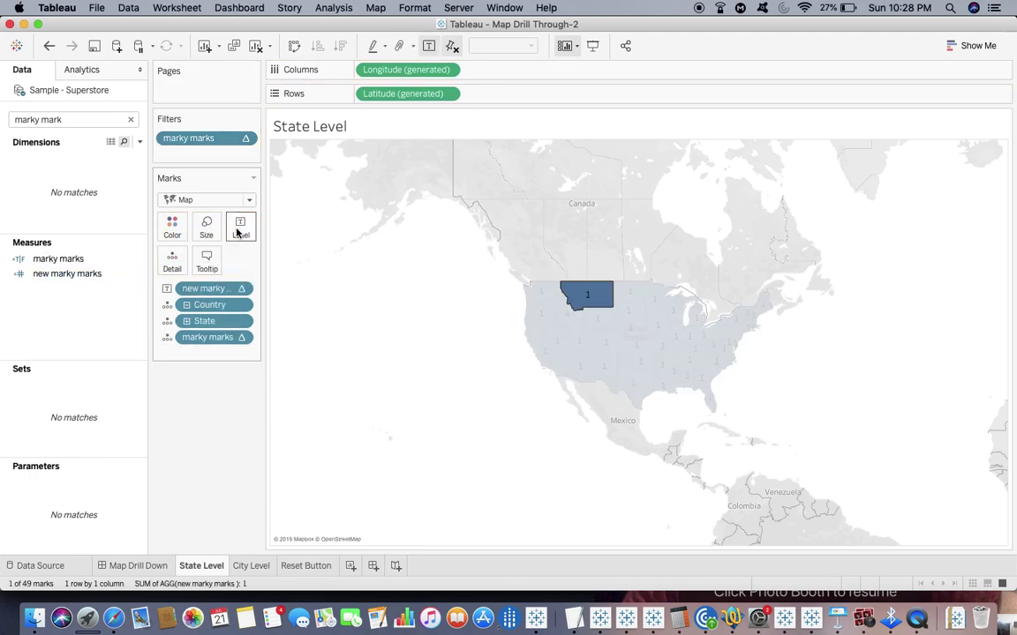
pyautogui.moveTo(587, 293)
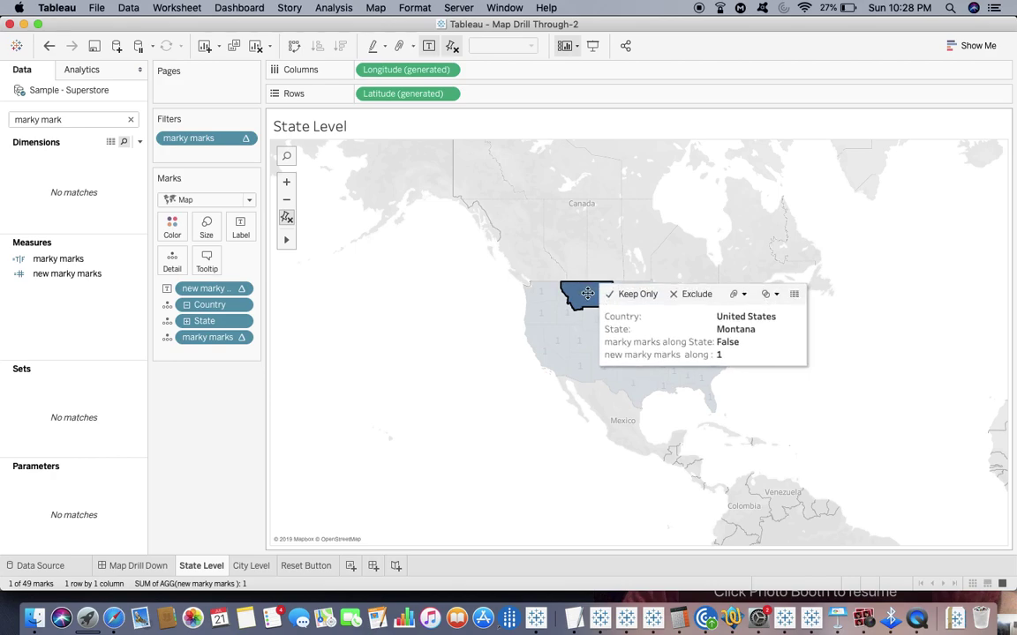
pyautogui.click(242, 291)
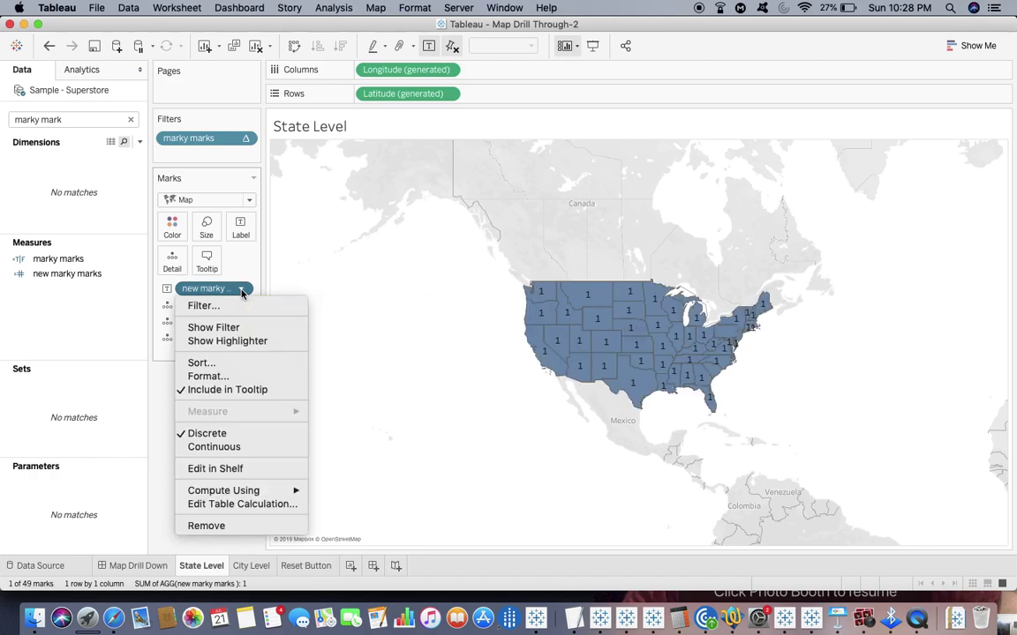
# - Compute new marky marks along State so every state is labelled 49
pyautogui.click(265, 505)
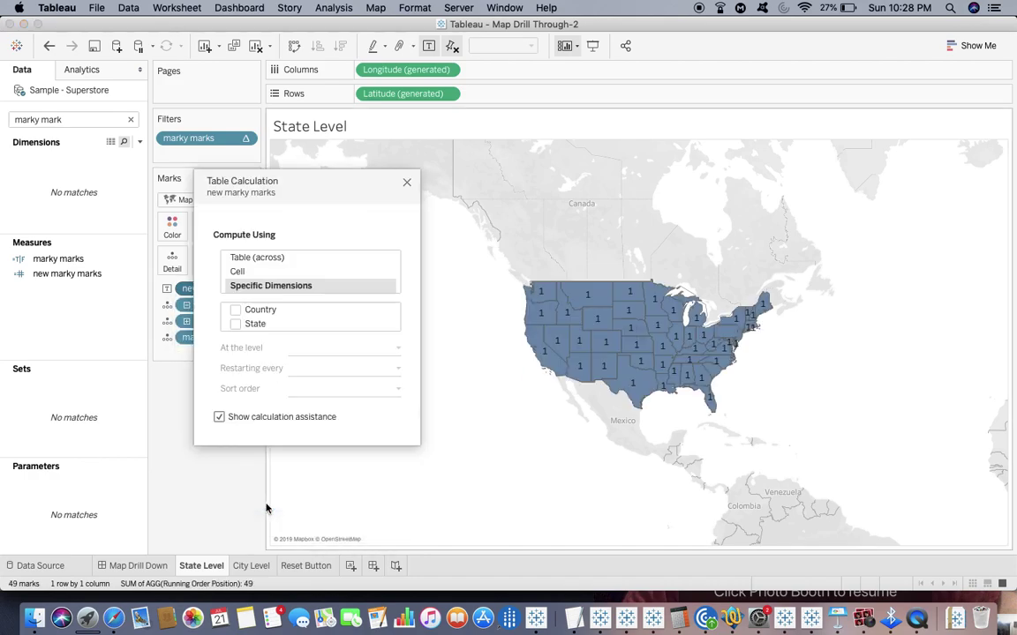
pyautogui.click(236, 325)
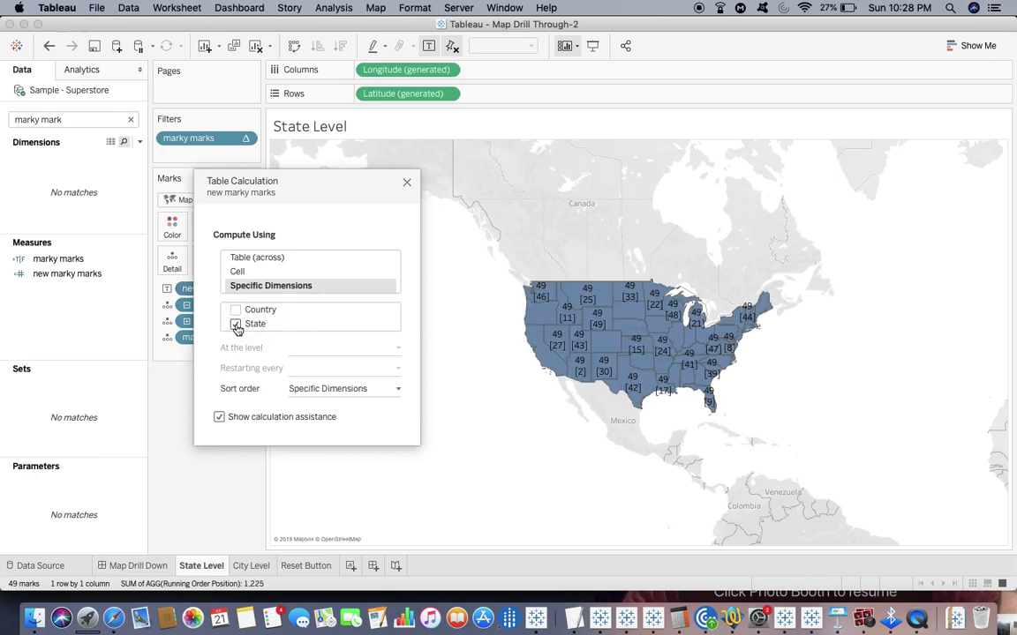
pyautogui.click(407, 182)
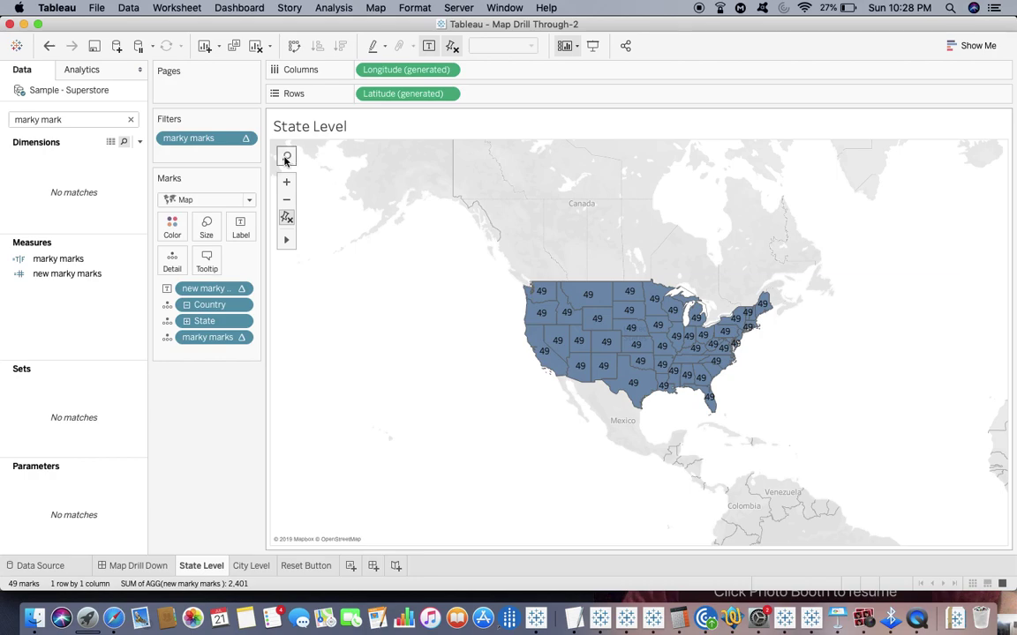
# - Review the marky marks filter settings and close them without changes
pyautogui.click(245, 139)
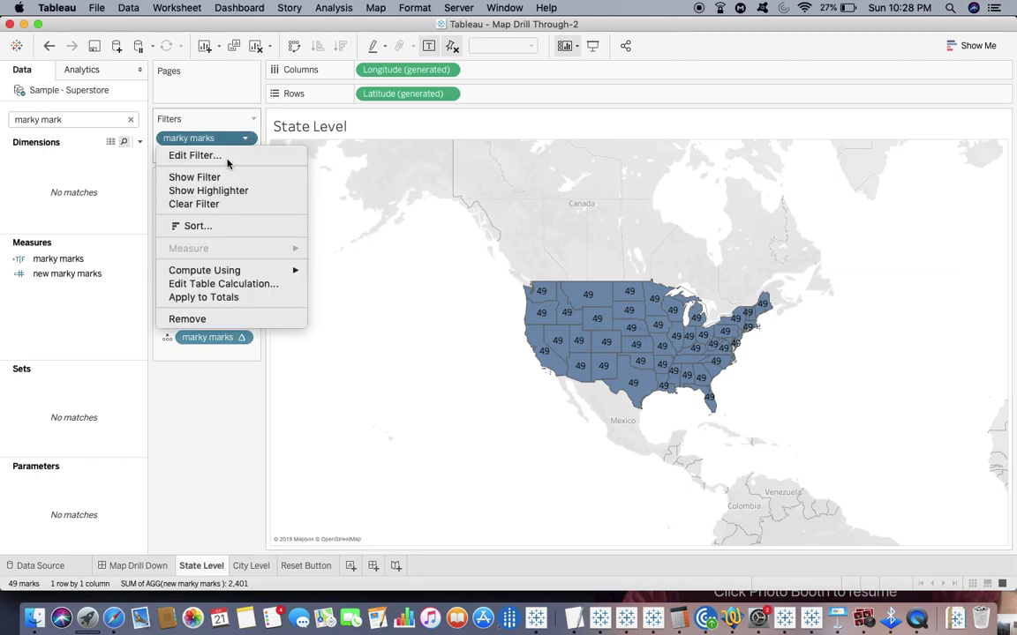
pyautogui.click(227, 163)
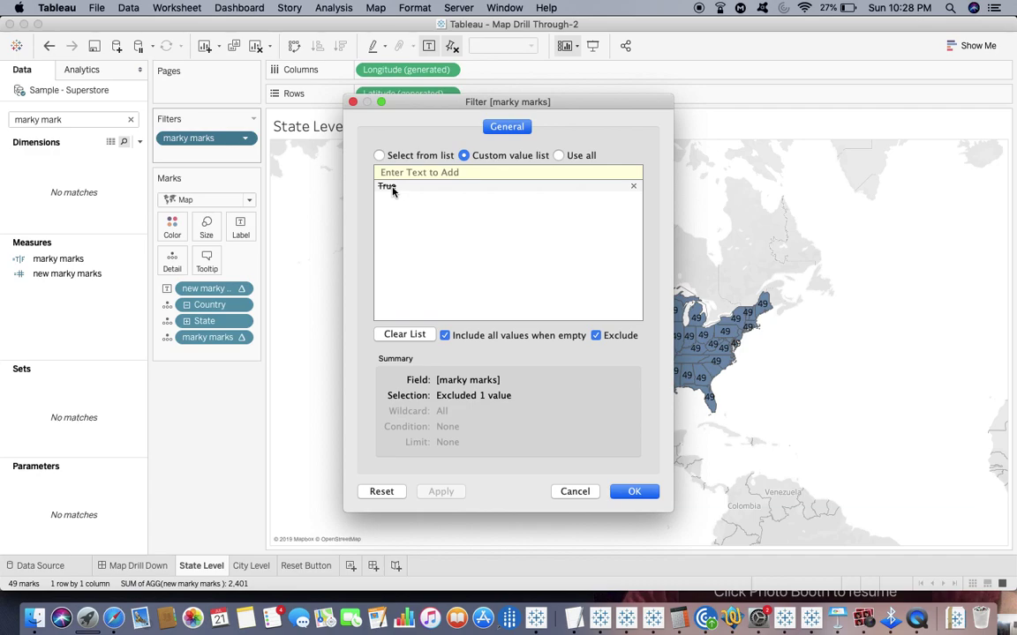
pyautogui.click(353, 101)
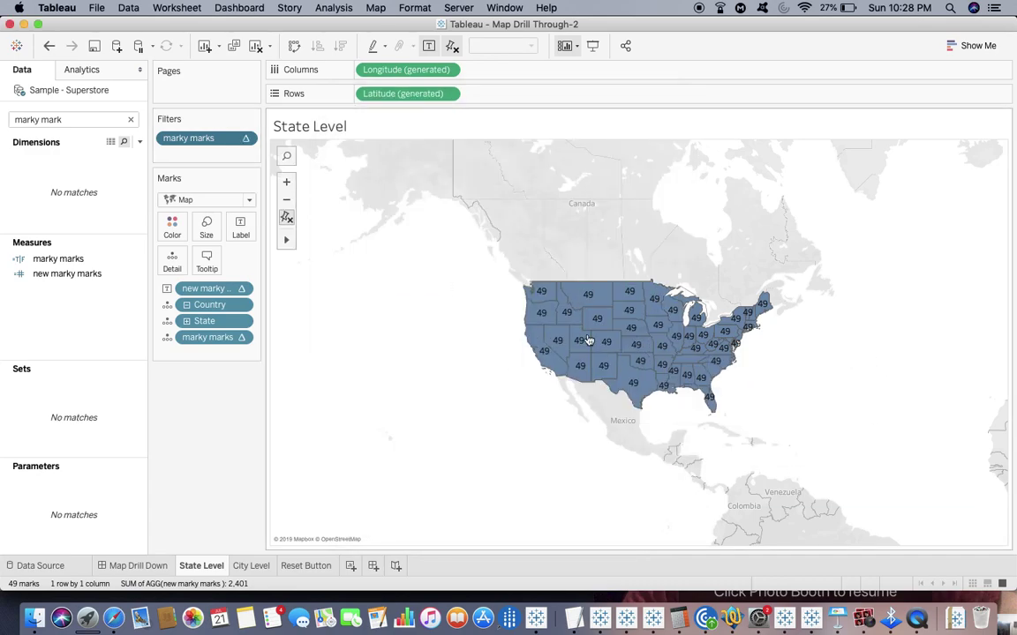
pyautogui.moveTo(539, 348)
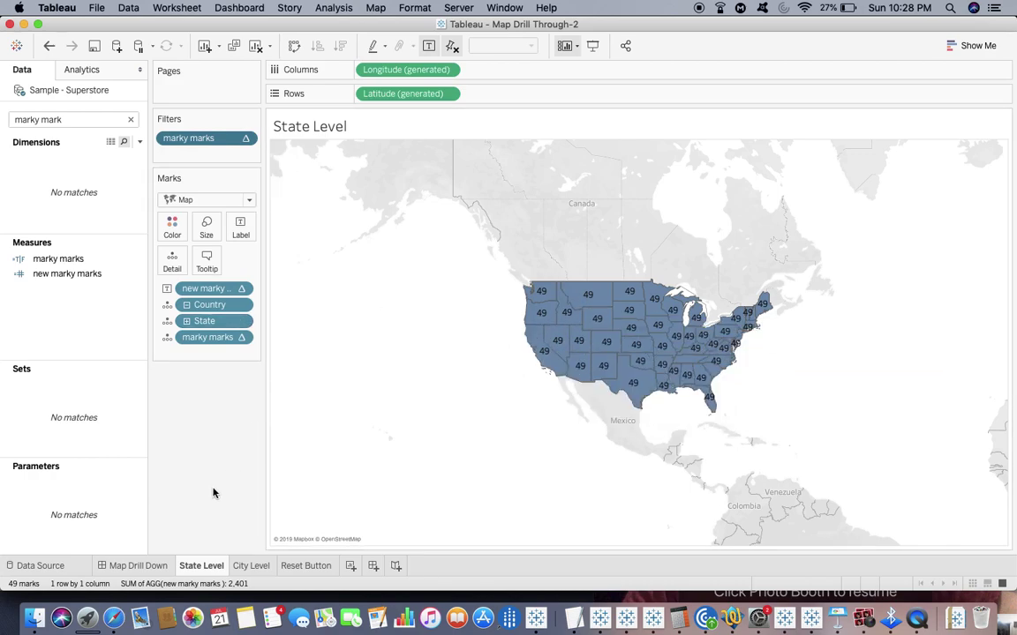
# - On the City Level sheet, remove the Action (State) filter
pyautogui.click(251, 568)
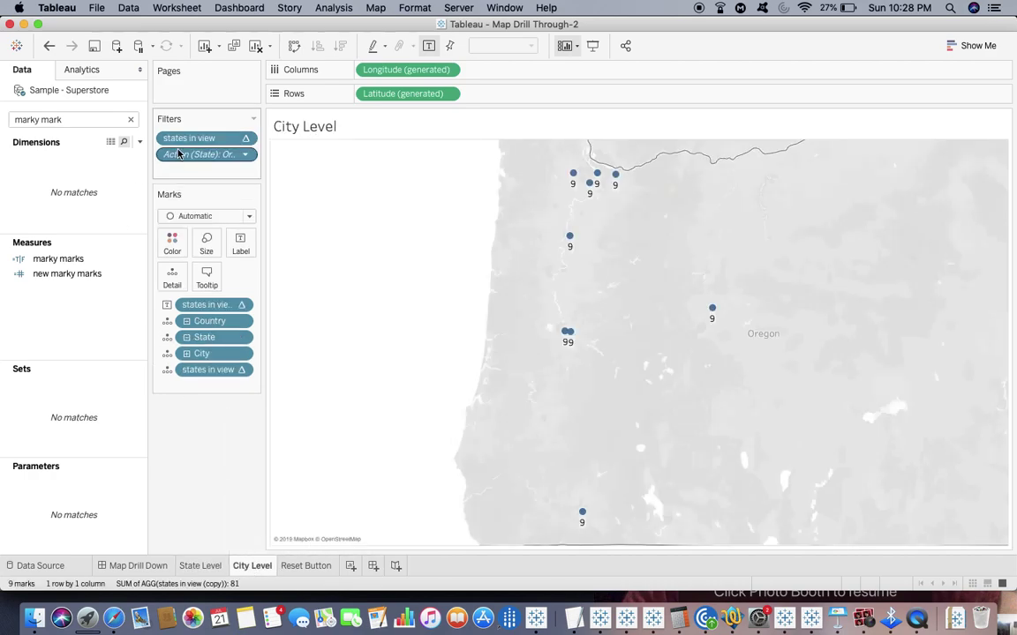
pyautogui.click(247, 154)
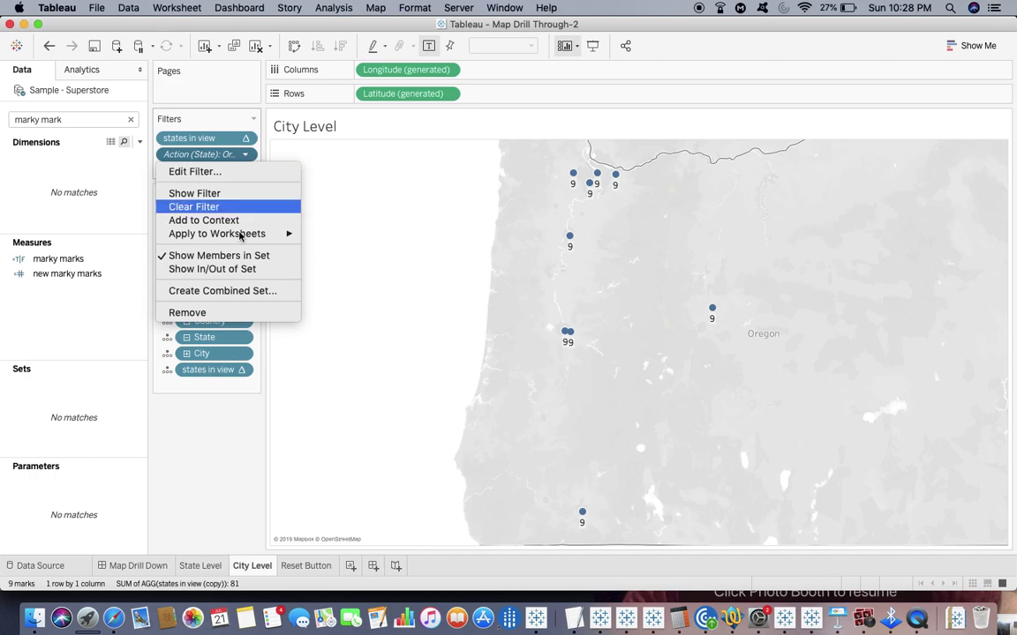
pyautogui.click(235, 314)
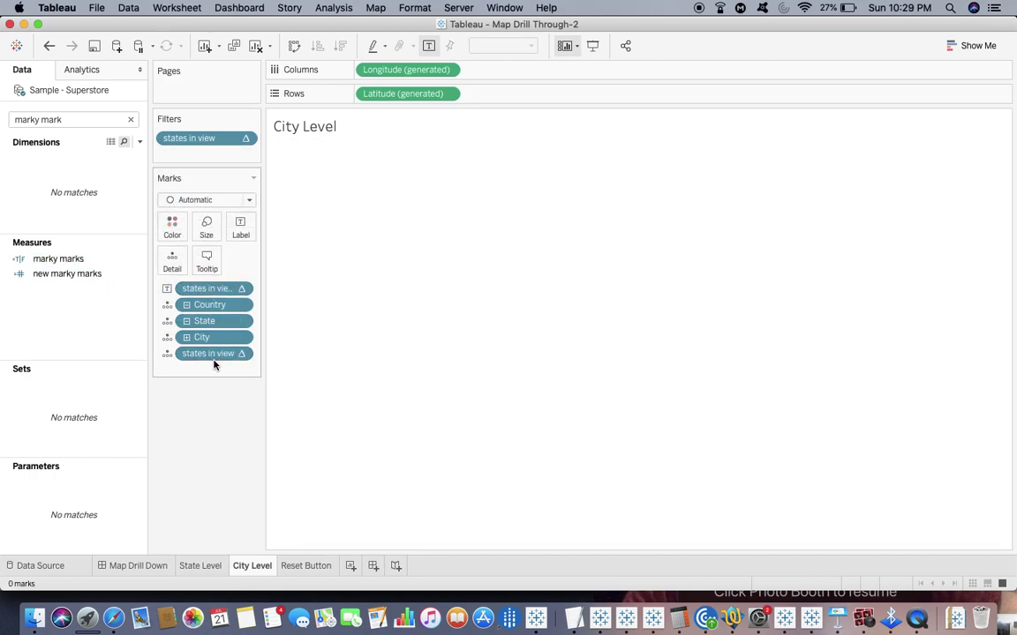
# - Search 'stat' and review the states in view calculation and its filter settings
pyautogui.click(68, 120)
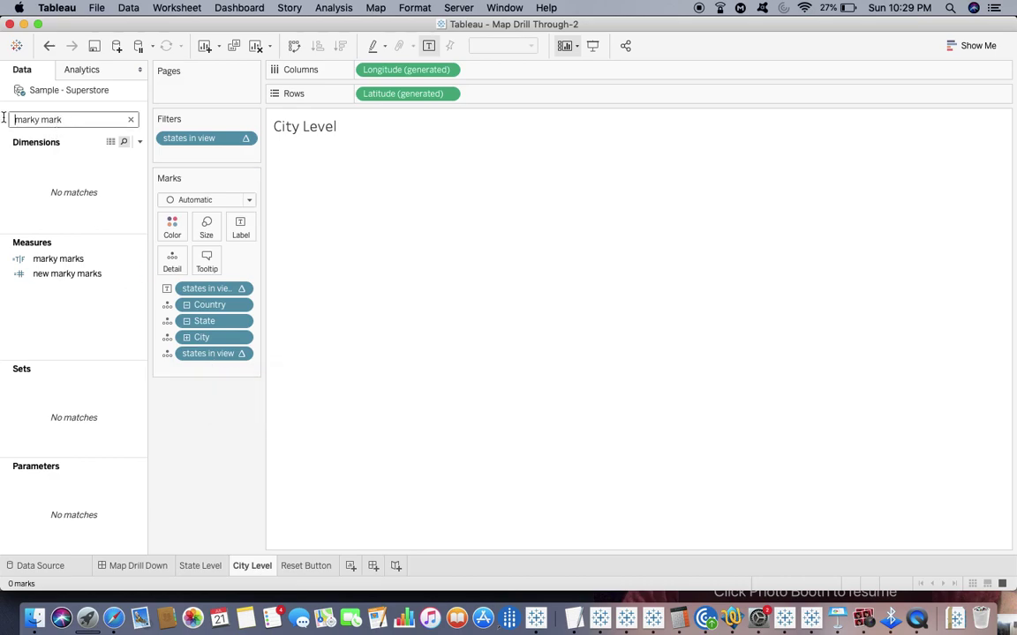
pyautogui.write('stat')
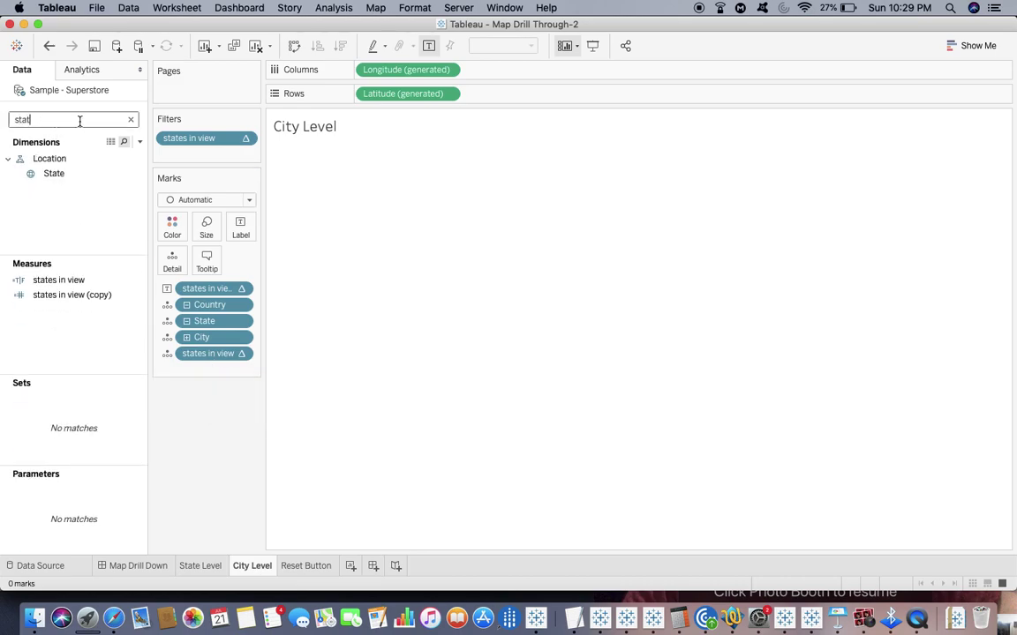
pyautogui.rightClick(78, 281)
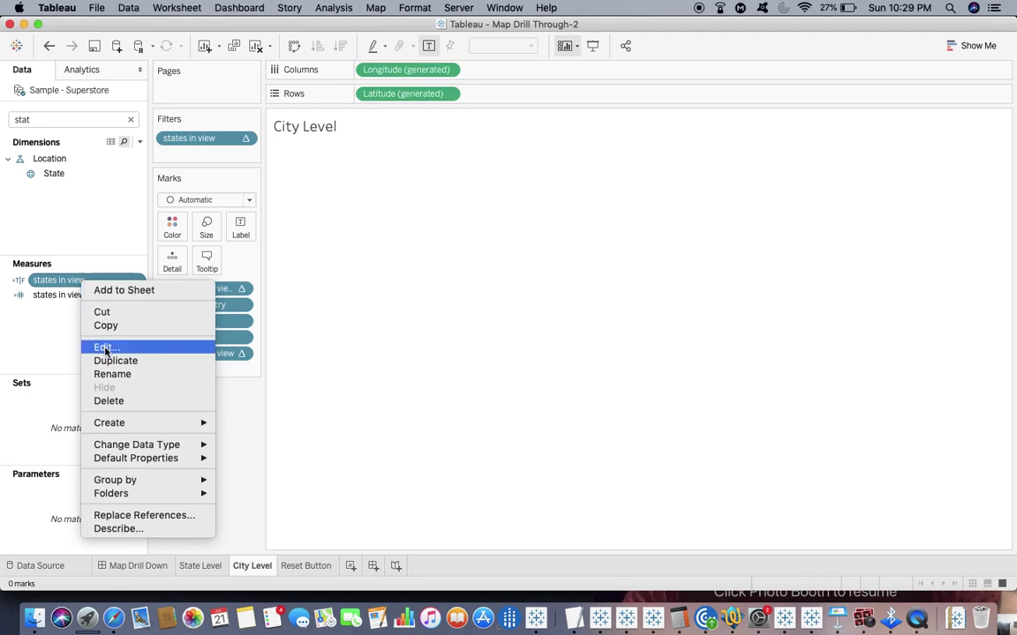
pyautogui.click(105, 351)
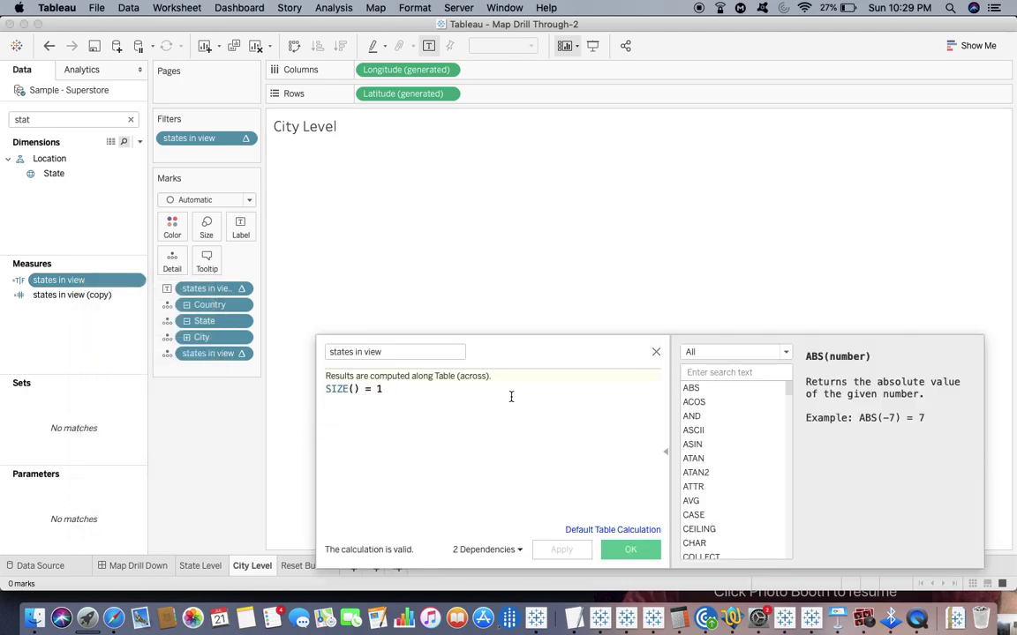
pyautogui.click(656, 352)
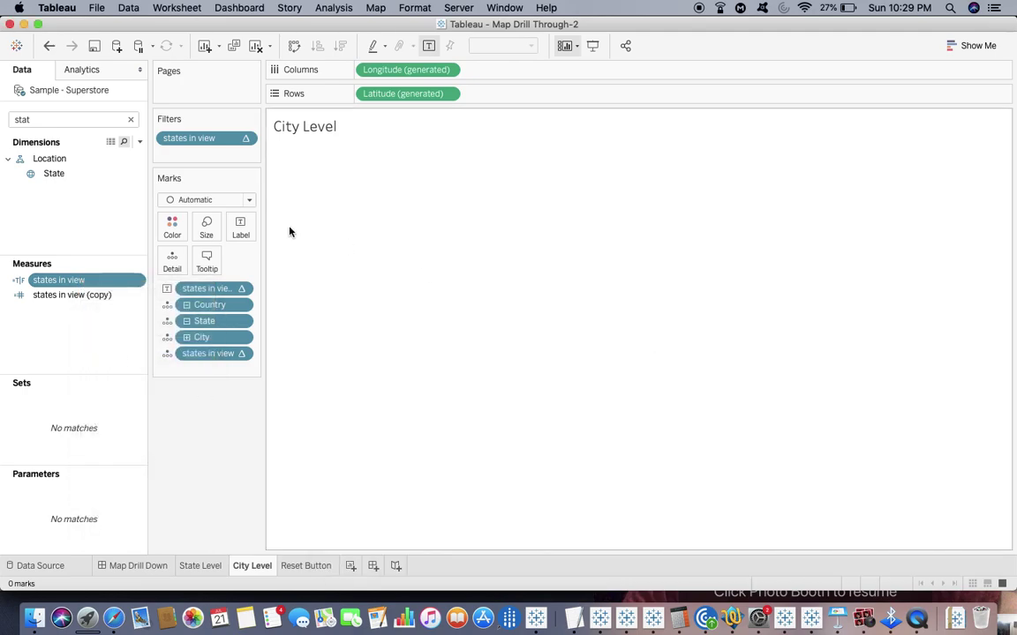
pyautogui.click(247, 141)
pyautogui.click(242, 155)
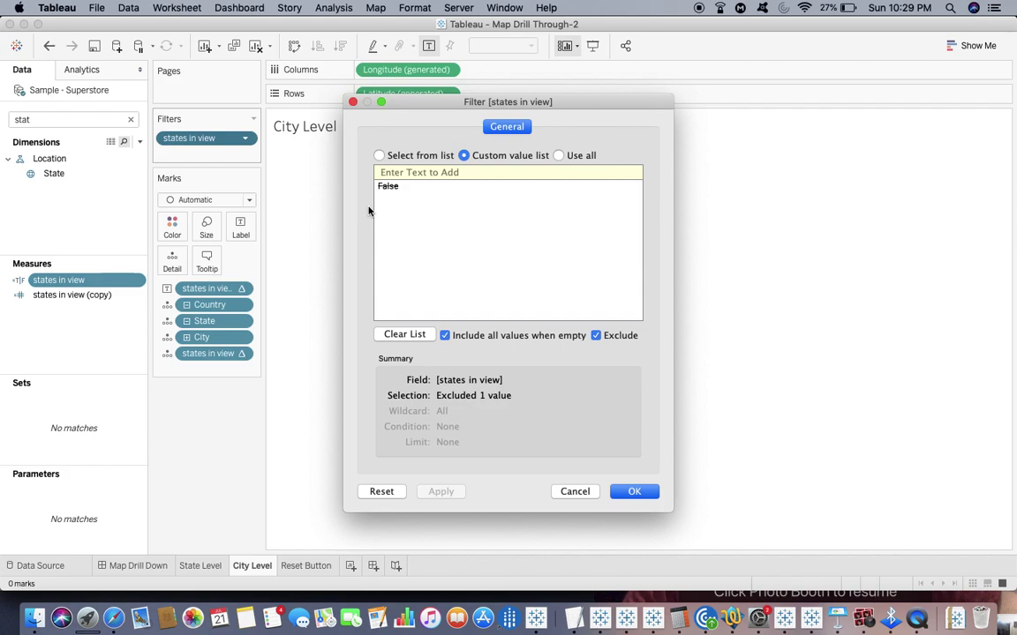
pyautogui.click(634, 491)
# - Switch through State Level and City Level to the Map Drill Down dashboard
pyautogui.click(214, 568)
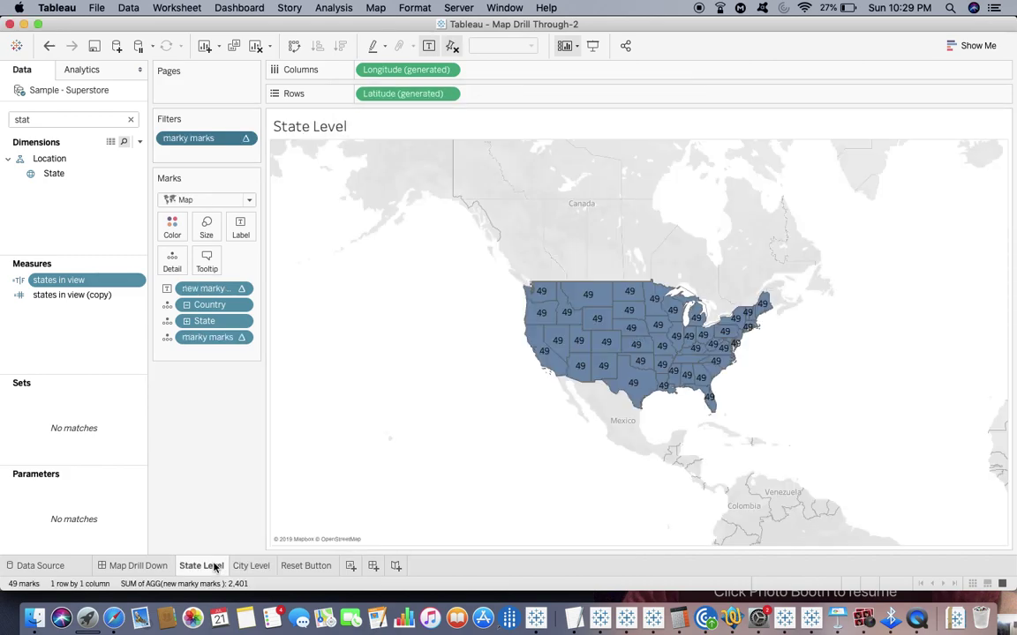
pyautogui.click(250, 567)
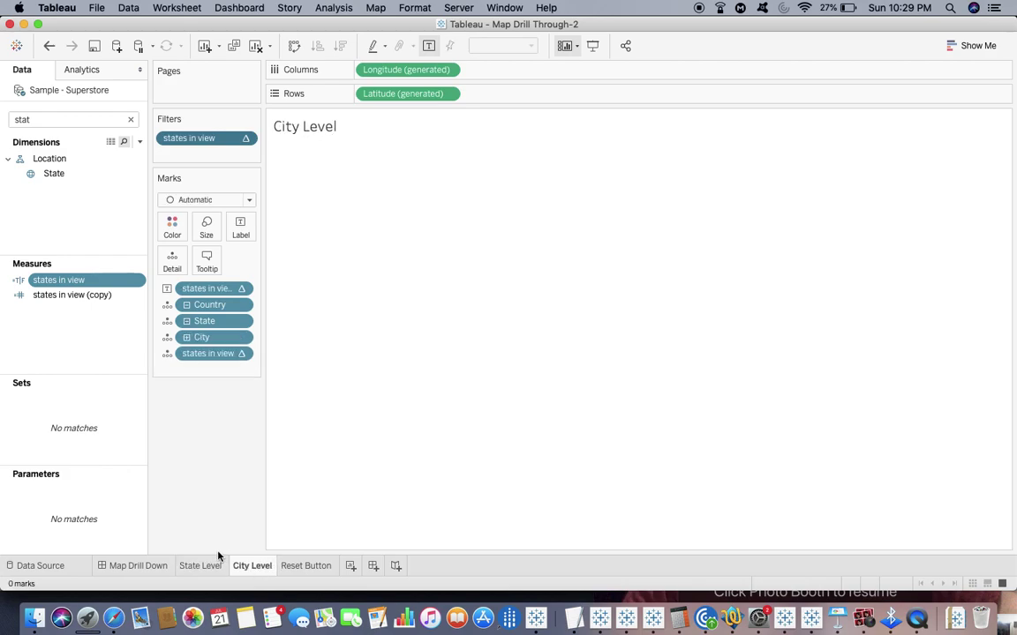
pyautogui.click(132, 566)
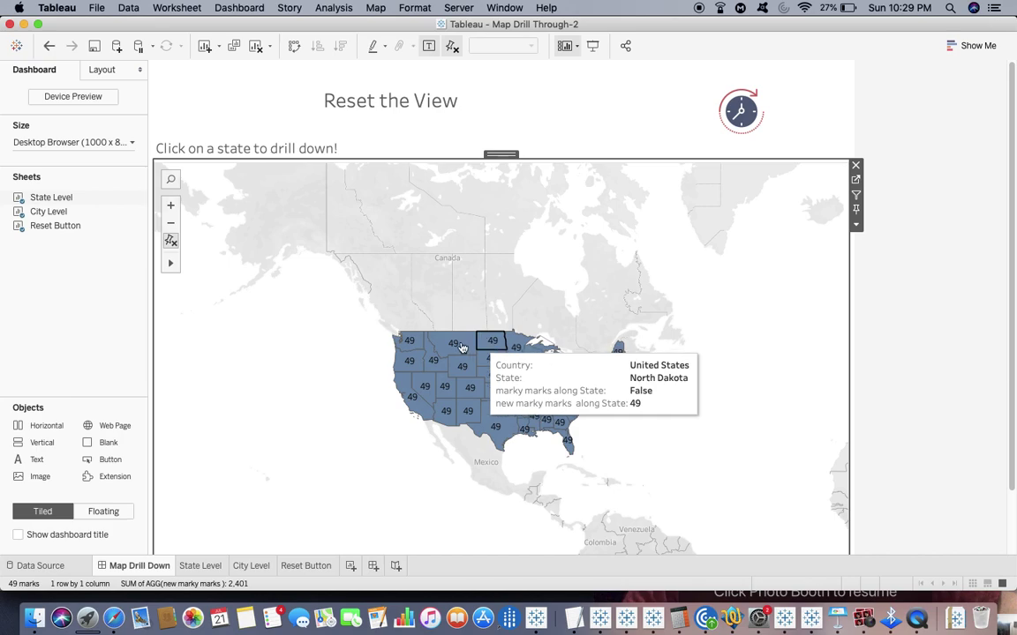
# - Drill into California on the dashboard map, then go to the City Level worksheet
pyautogui.click(410, 391)
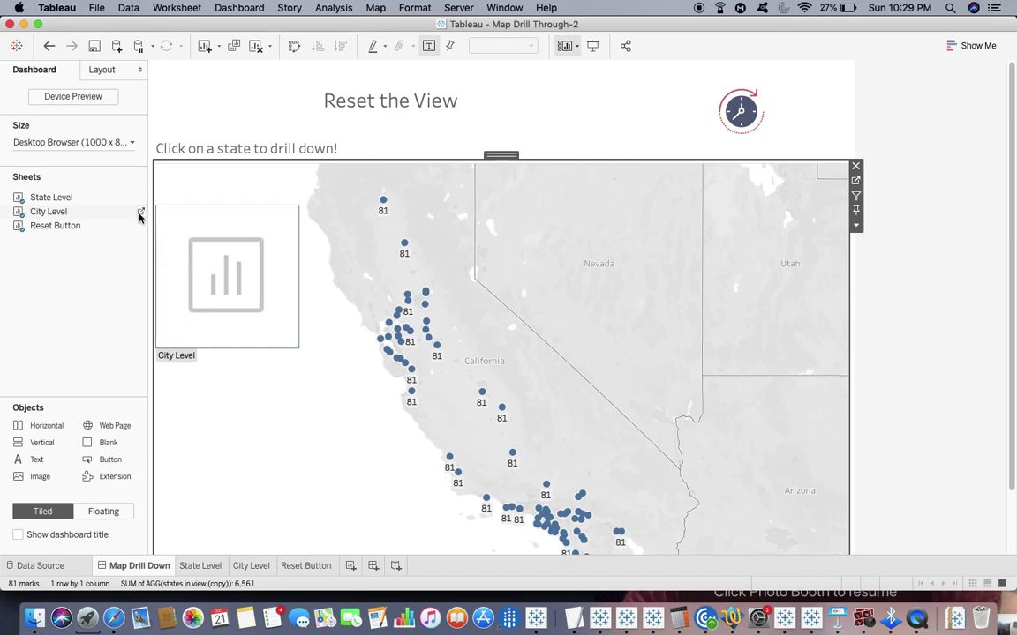
pyautogui.click(140, 214)
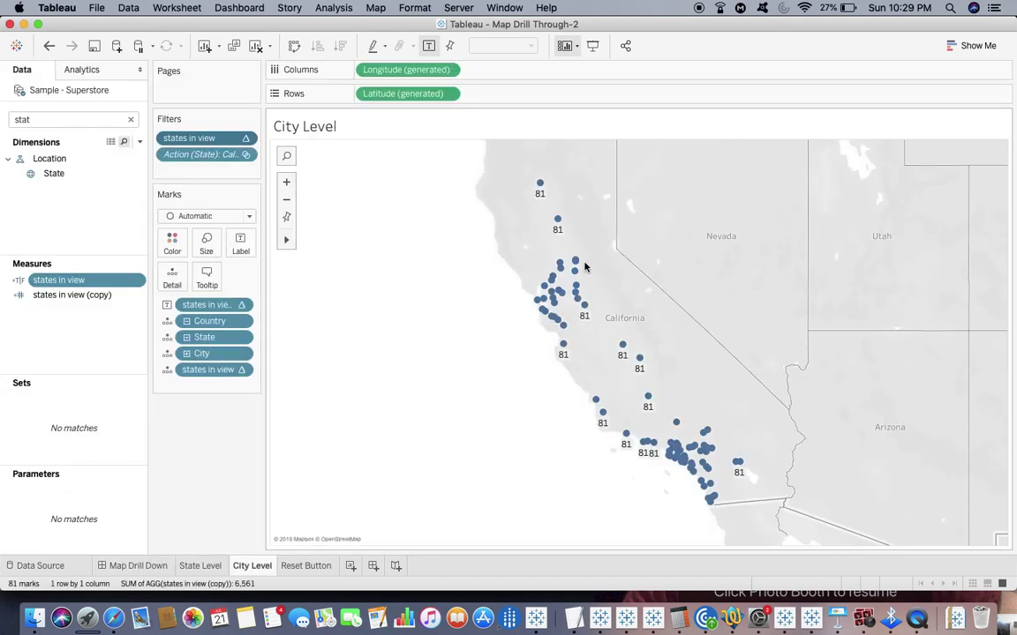
pyautogui.moveTo(577, 265)
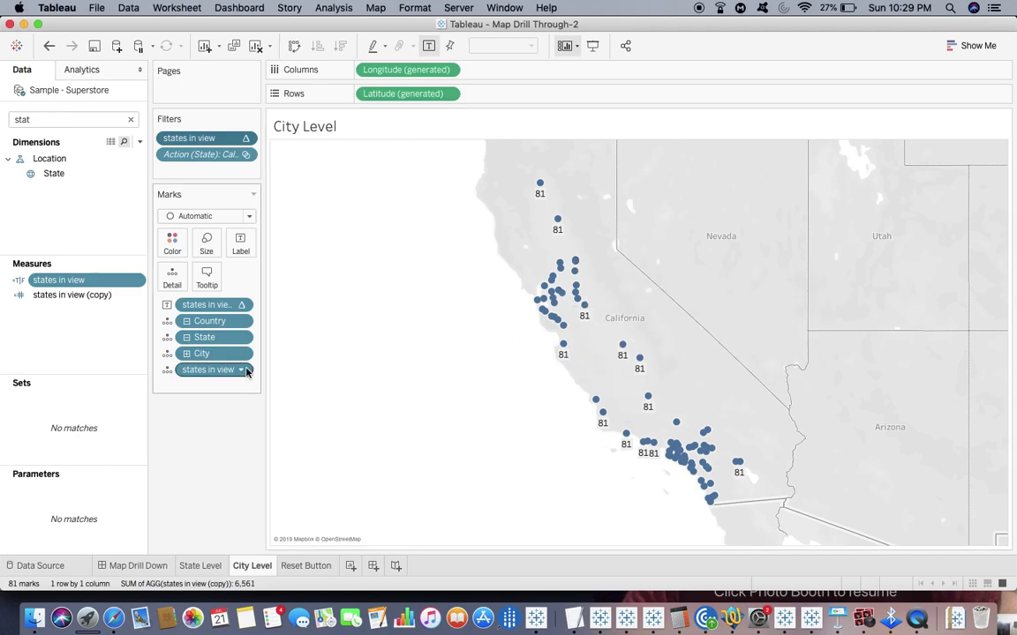
# - Remove the states in view (copy) labels from the California city map
pyautogui.click(240, 306)
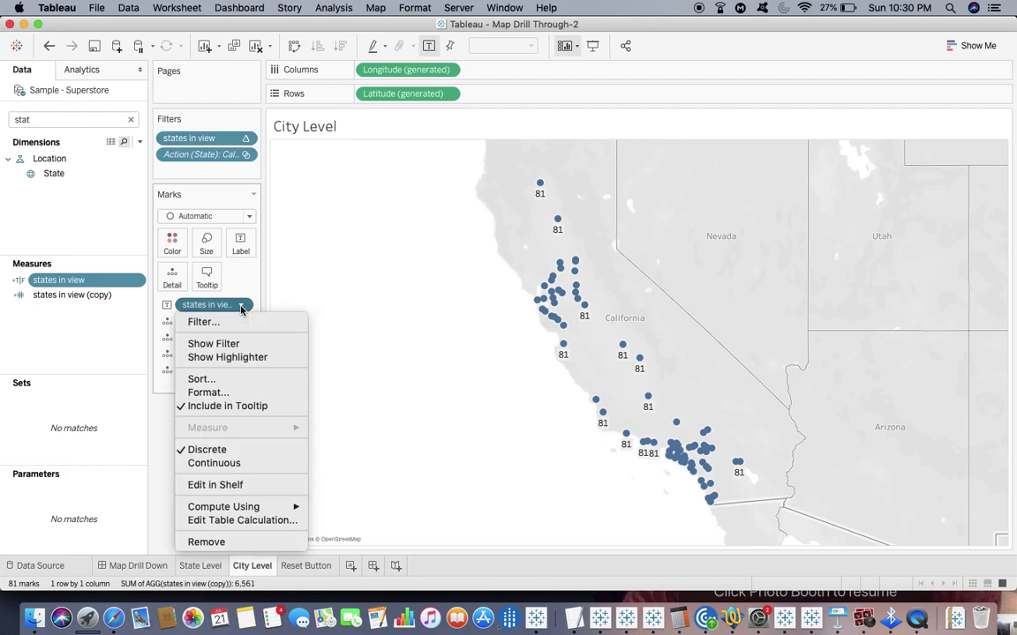
pyautogui.click(216, 543)
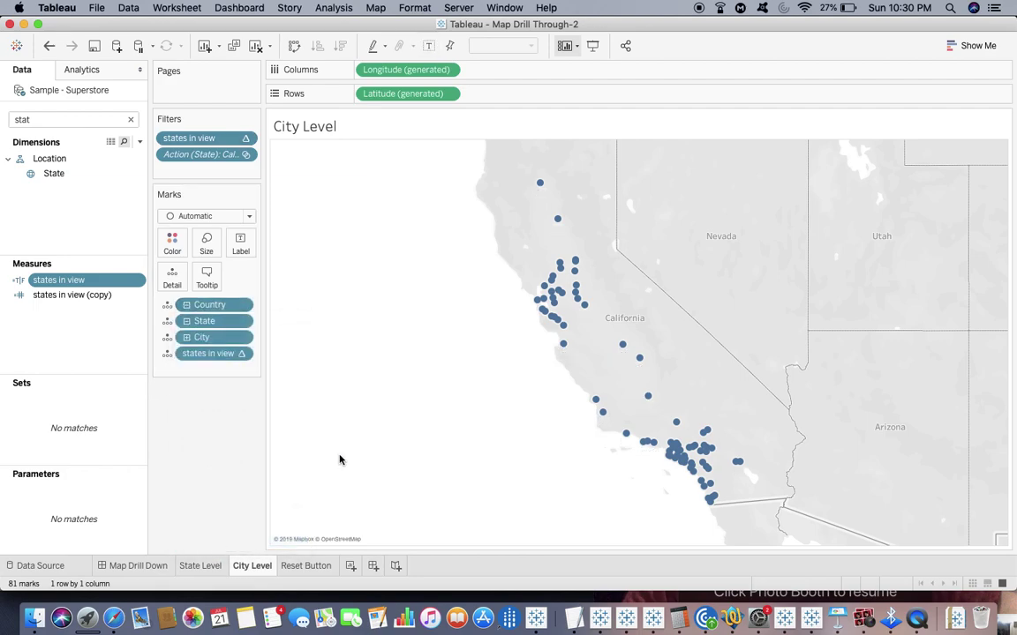
pyautogui.click(241, 354)
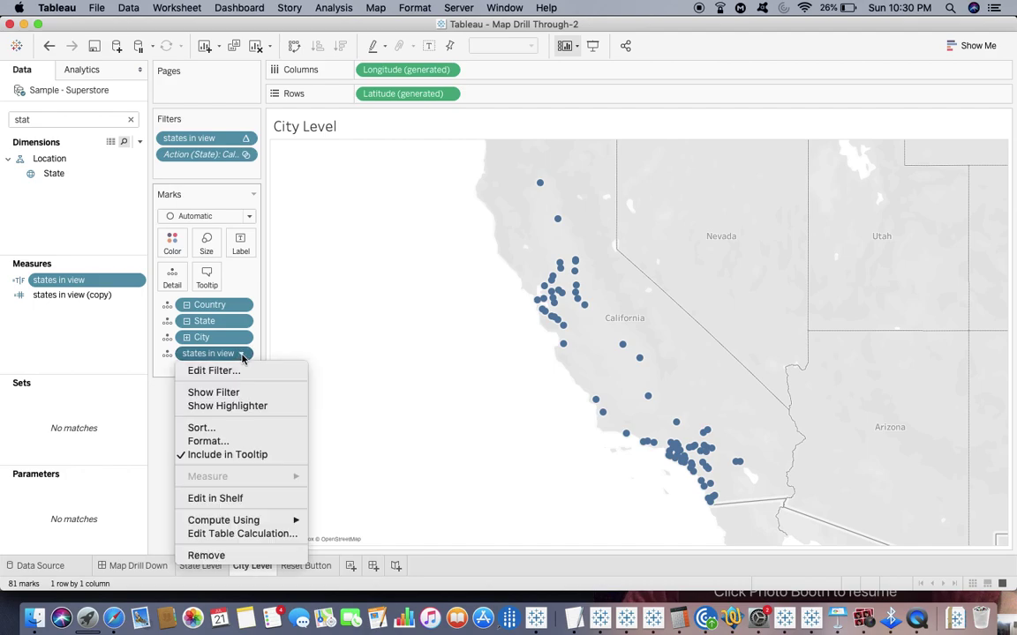
pyautogui.click(235, 534)
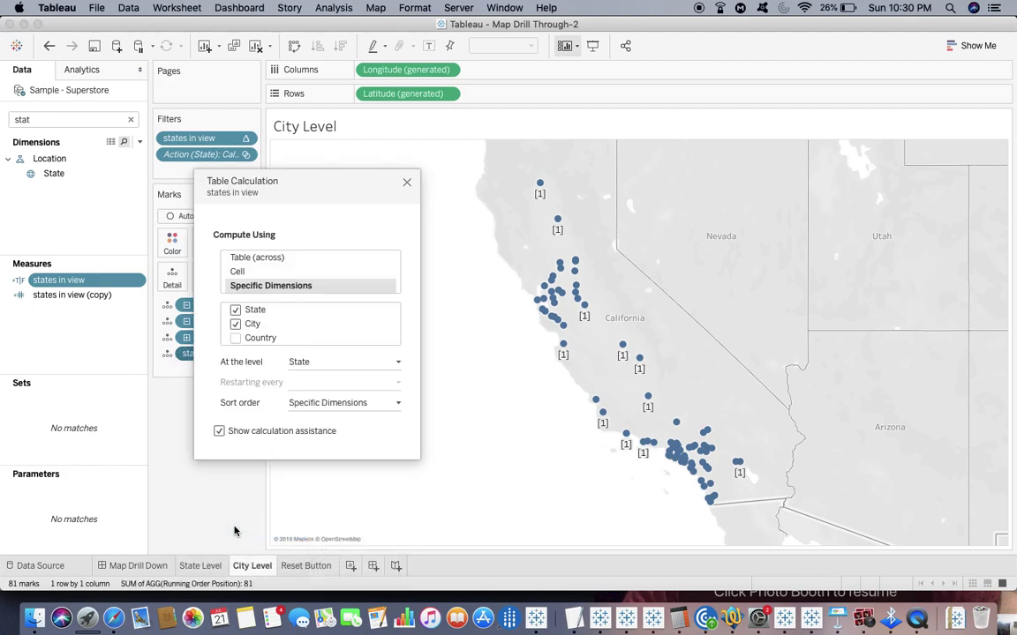
# - Compute states in view at the State level so every city label reads [1]
pyautogui.moveTo(322, 187); pyautogui.dragTo(361, 186)
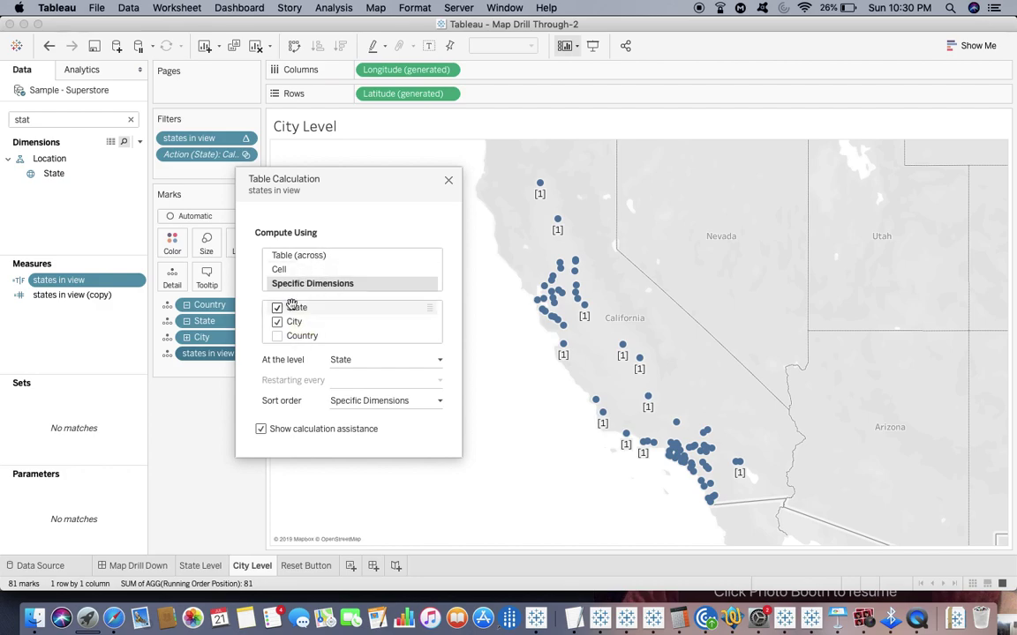
pyautogui.click(364, 362)
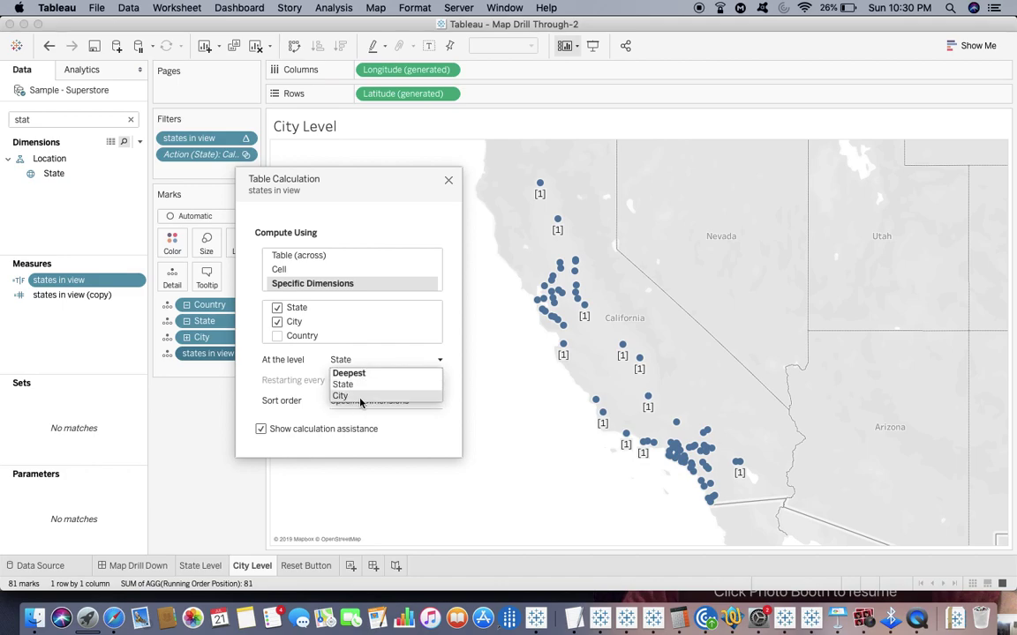
pyautogui.click(360, 400)
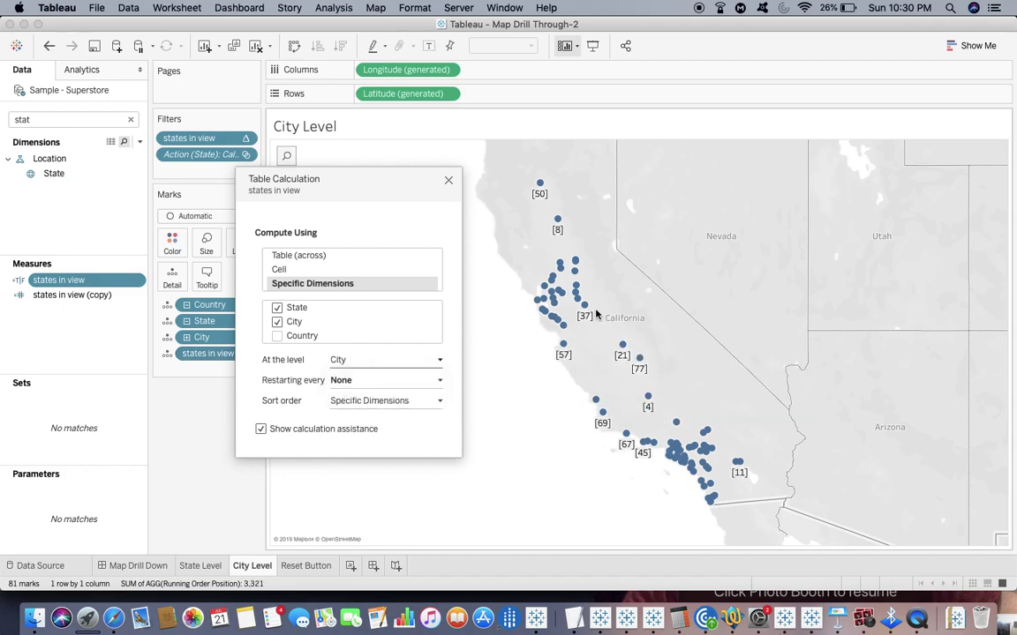
pyautogui.moveTo(582, 311)
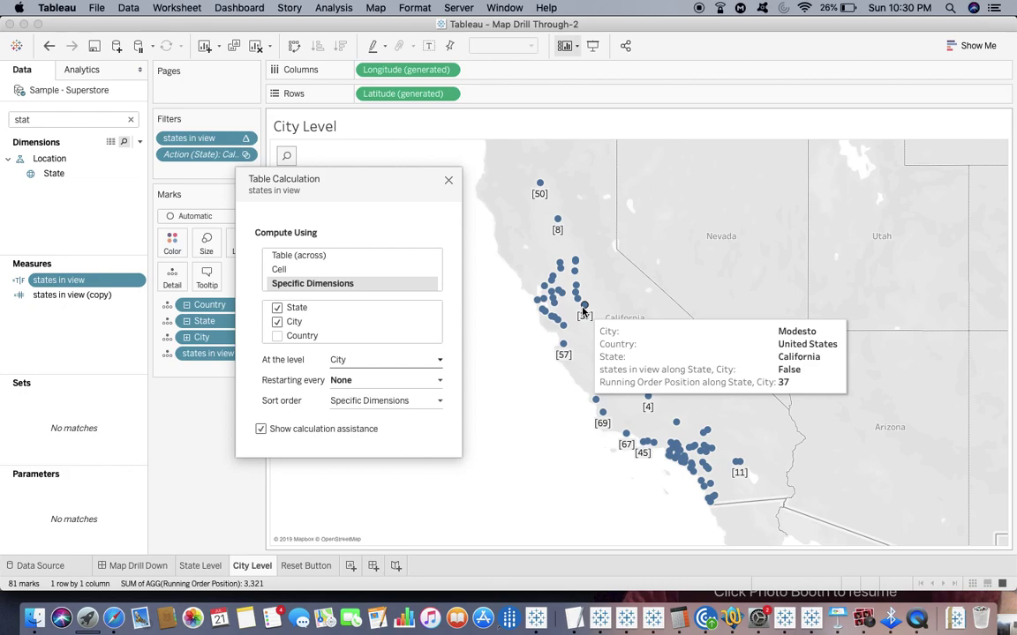
pyautogui.click(356, 358)
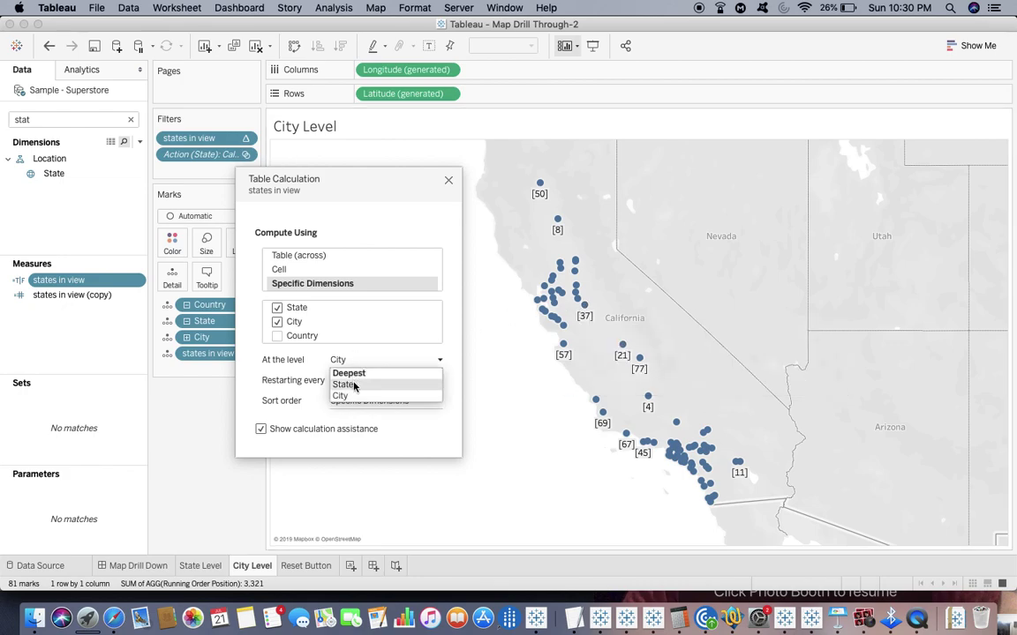
pyautogui.click(354, 386)
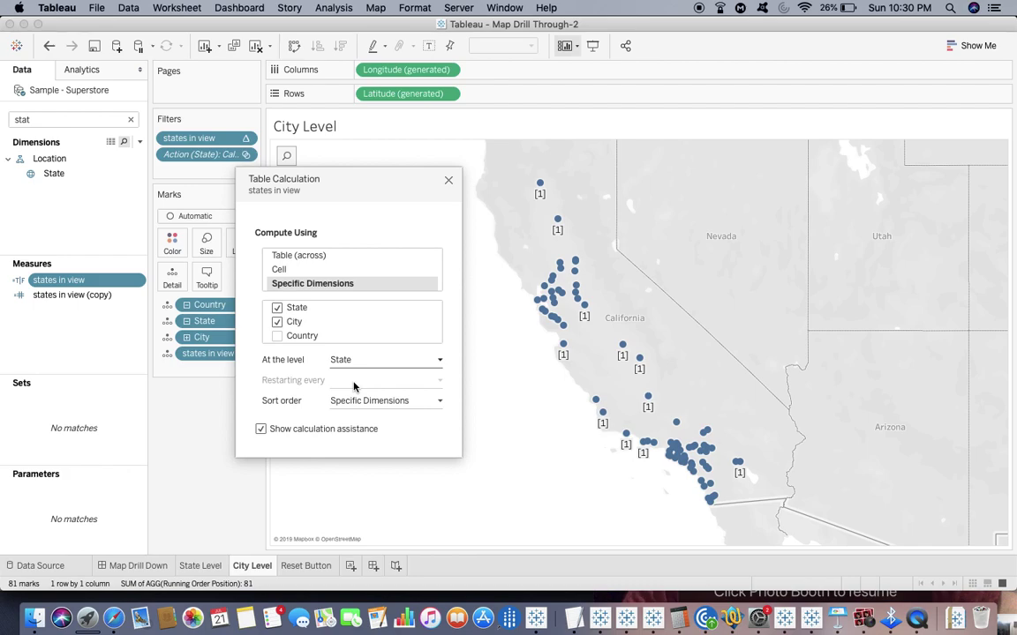
pyautogui.click(448, 180)
pyautogui.click(247, 139)
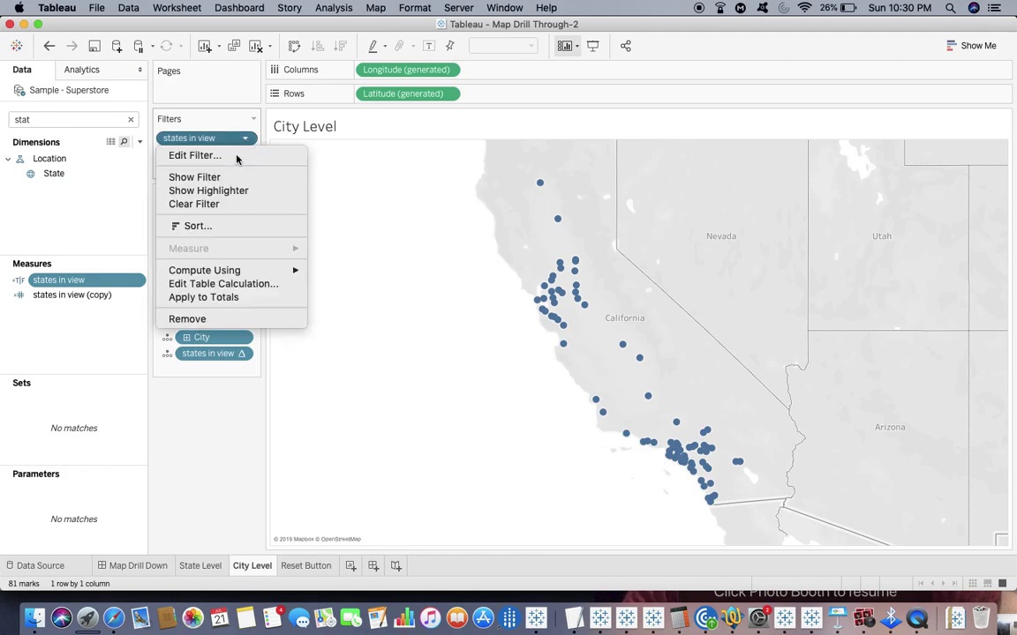
# - Confirm the states in view filter still excludes False, then view Reset Button and the dashboard
pyautogui.click(201, 155)
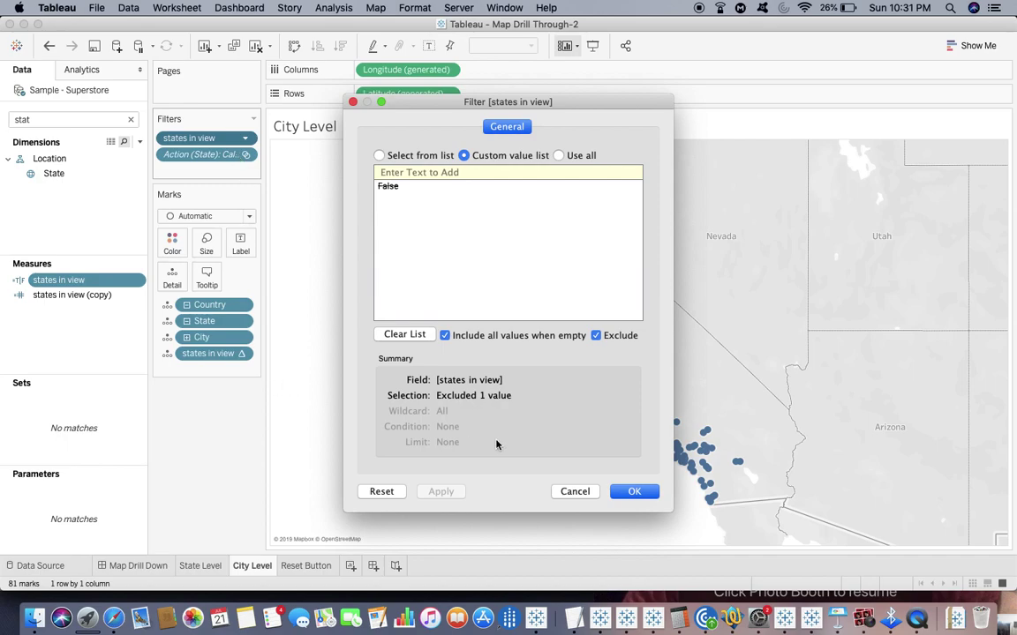
pyautogui.click(628, 494)
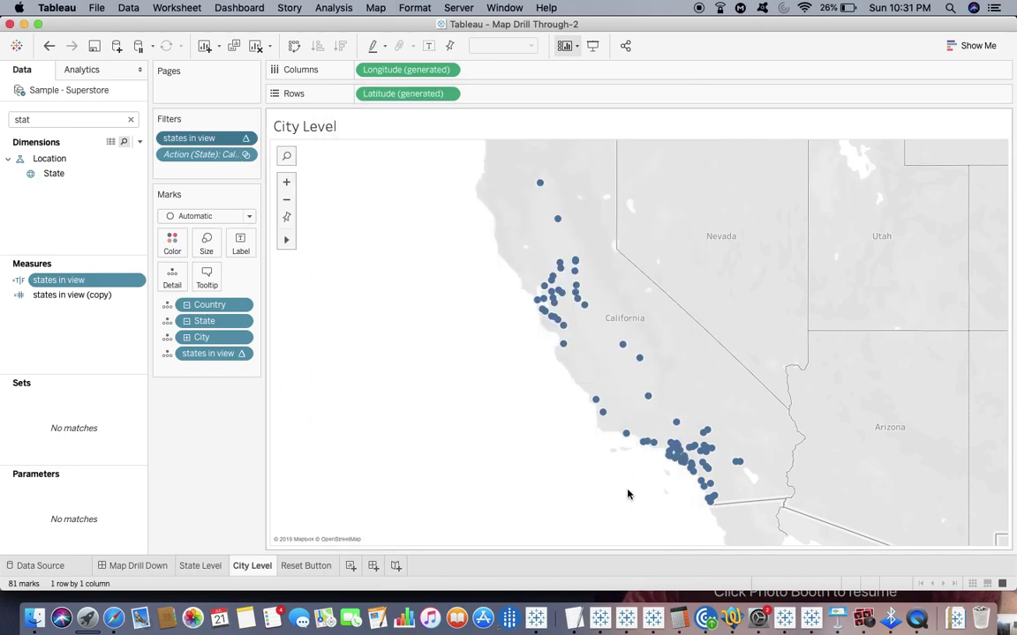
pyautogui.click(309, 566)
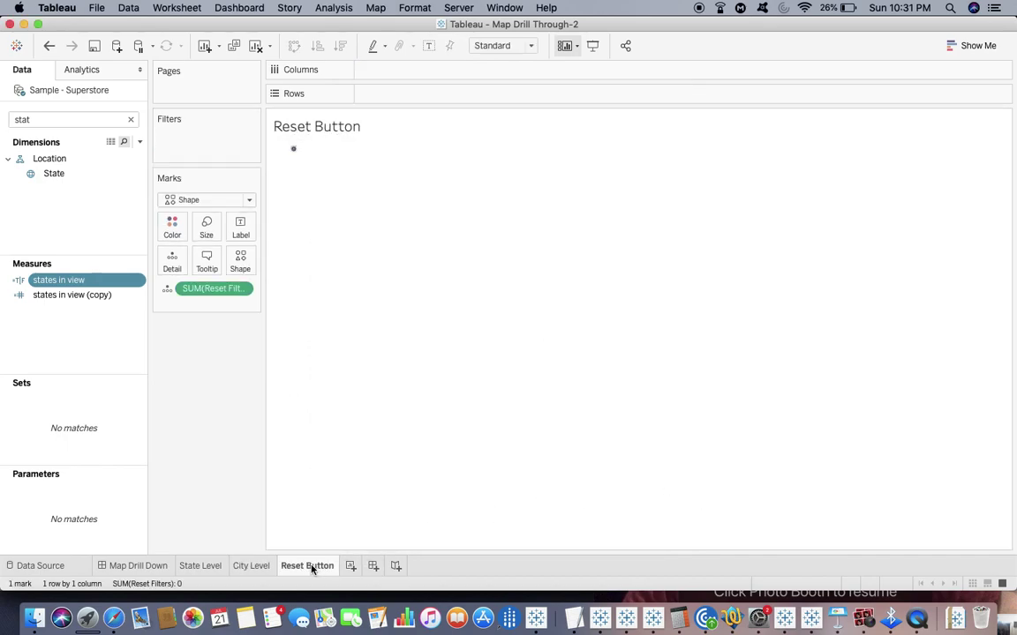
pyautogui.click(137, 567)
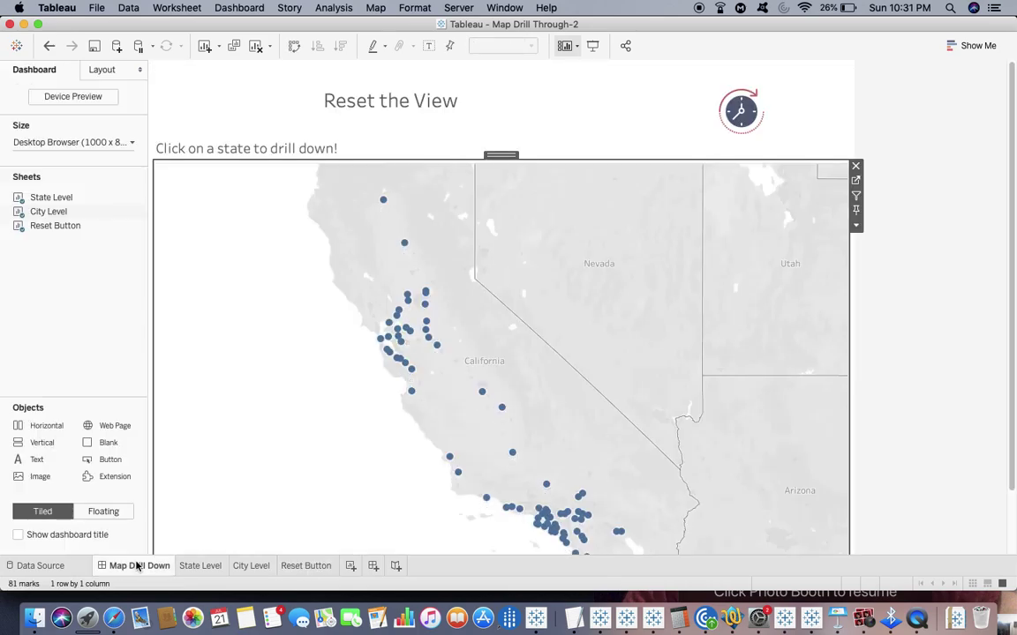
pyautogui.click(234, 8)
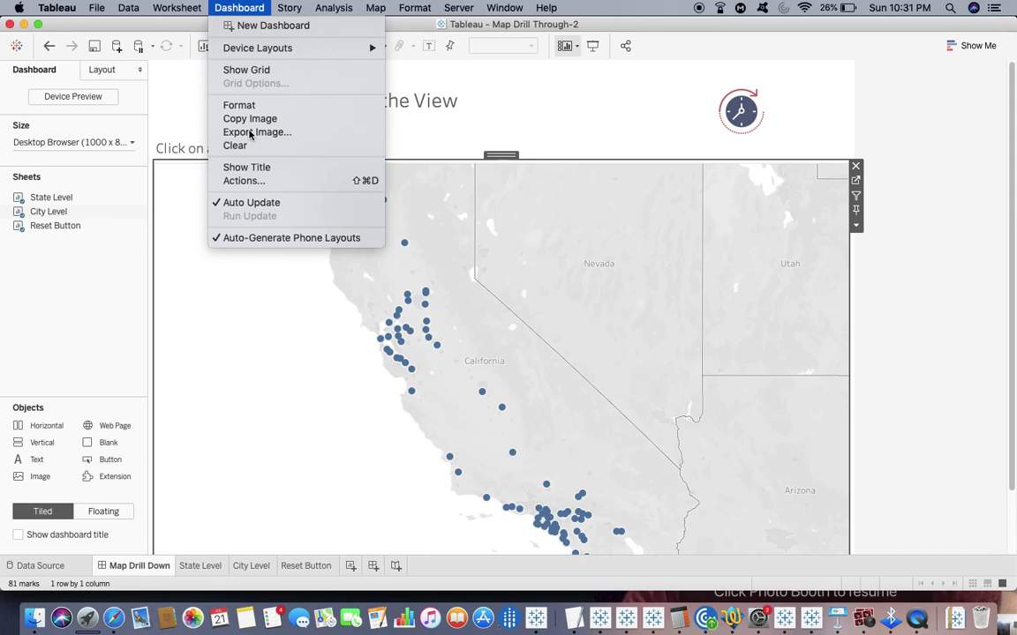
pyautogui.click(256, 180)
pyautogui.click(362, 285)
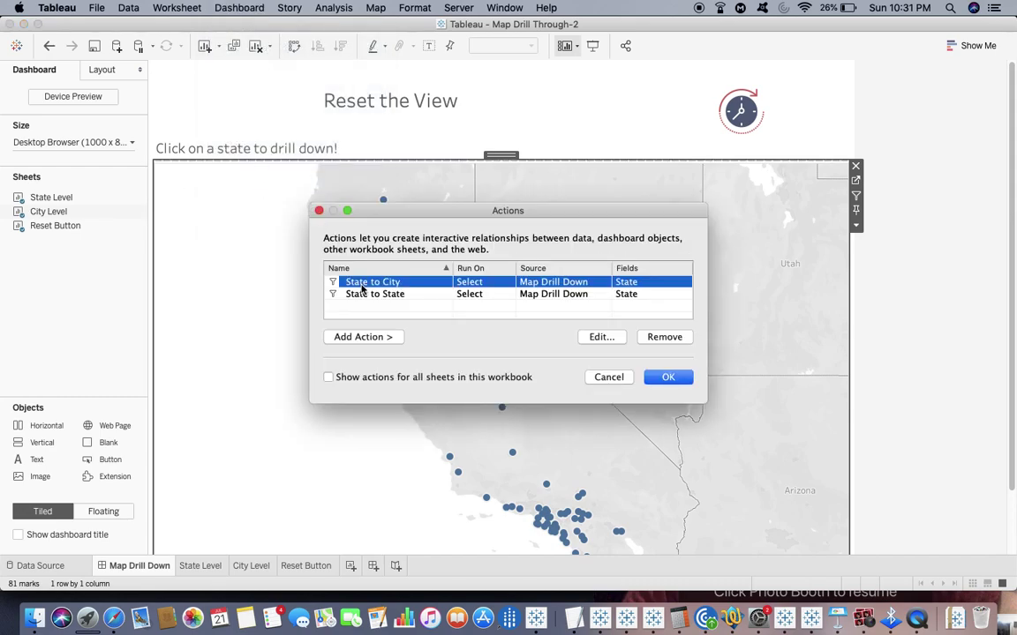
pyautogui.click(609, 341)
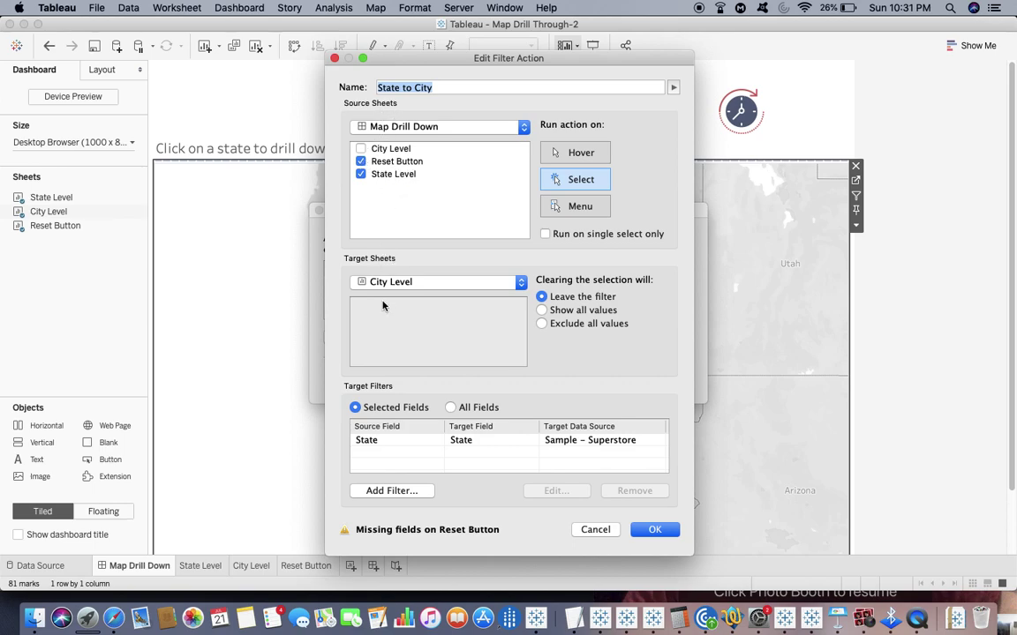
pyautogui.click(396, 443)
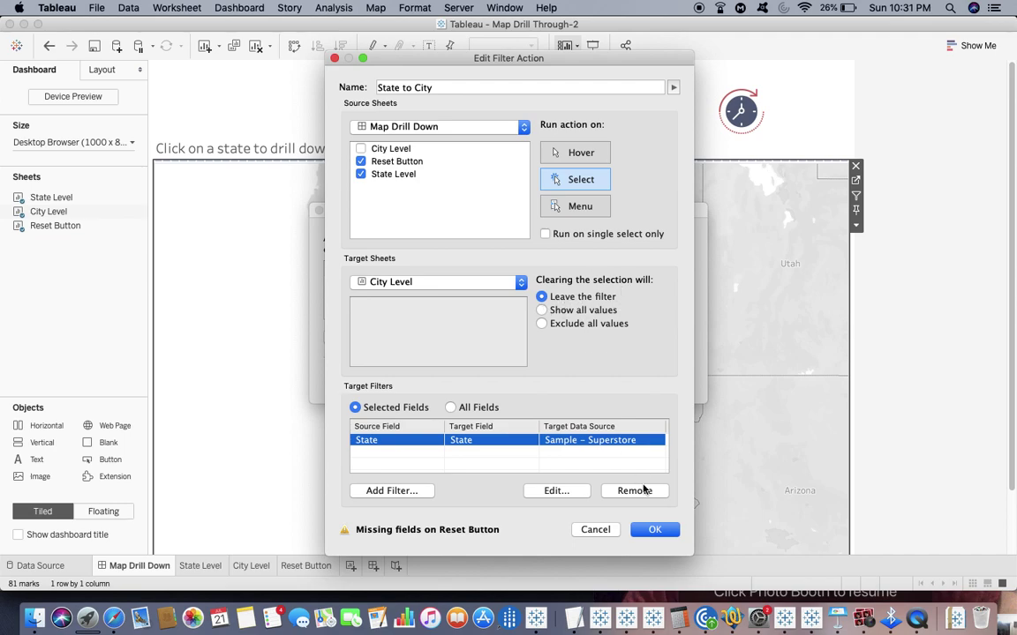
pyautogui.click(655, 529)
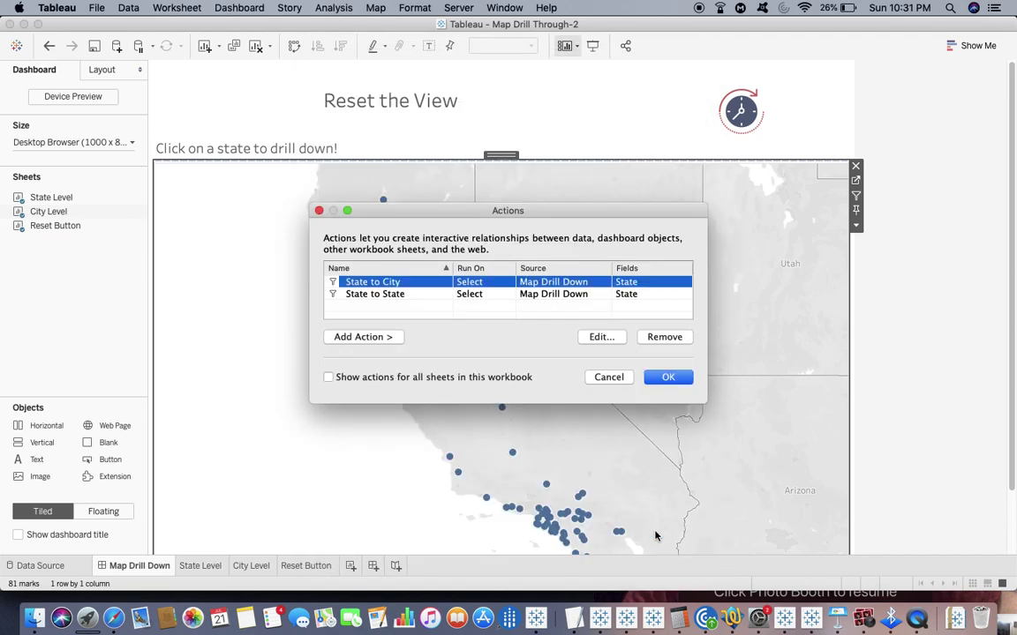
pyautogui.click(436, 304)
pyautogui.click(431, 297)
pyautogui.click(595, 339)
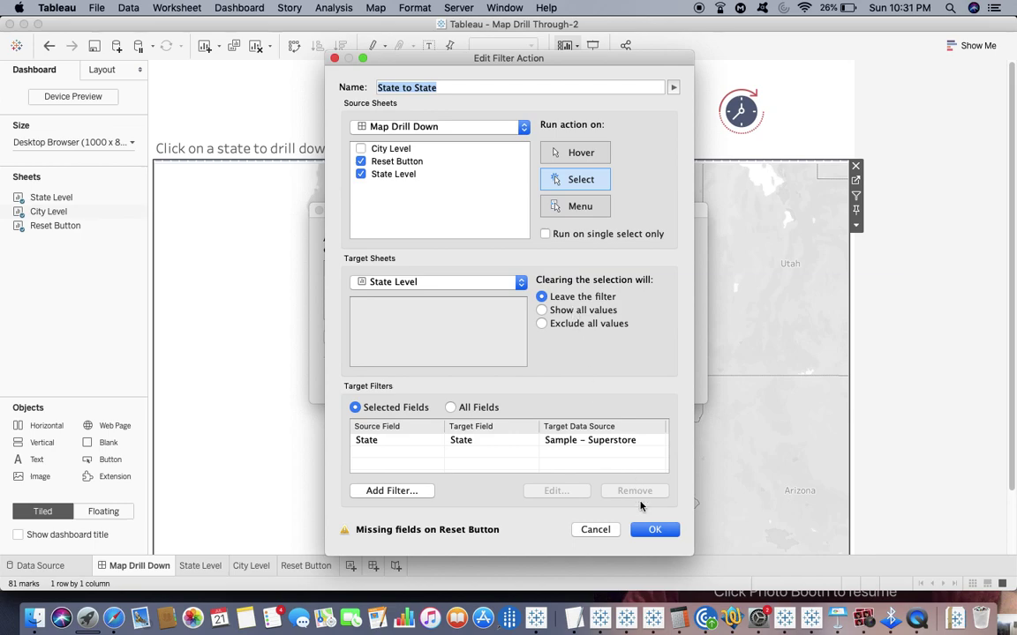
pyautogui.click(655, 530)
pyautogui.click(670, 379)
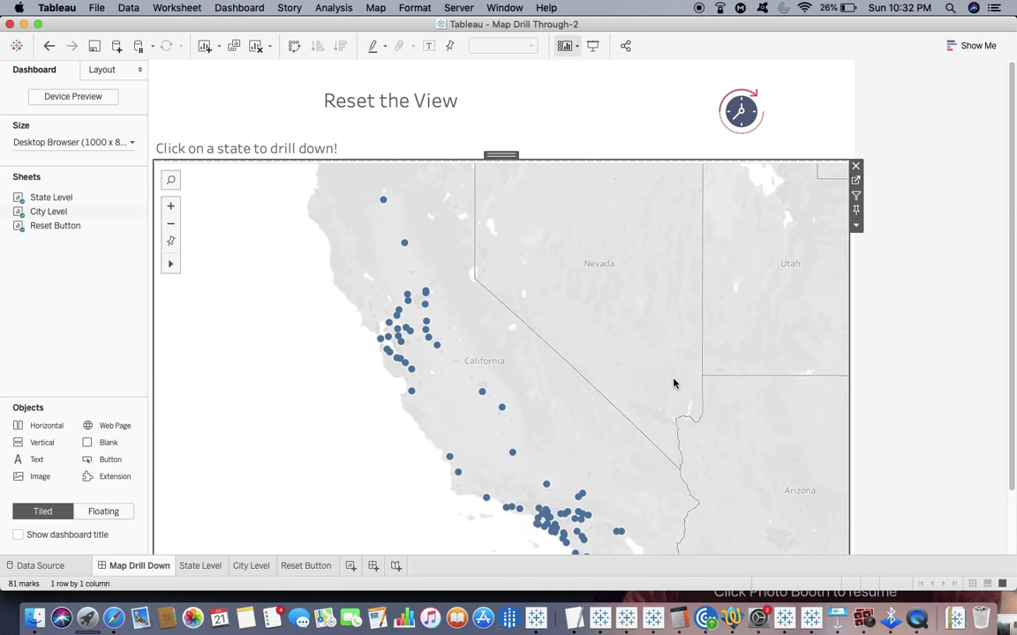
# - Reset the map and recheck the State to City dashboard action, keeping it unchanged
pyautogui.click(745, 124)
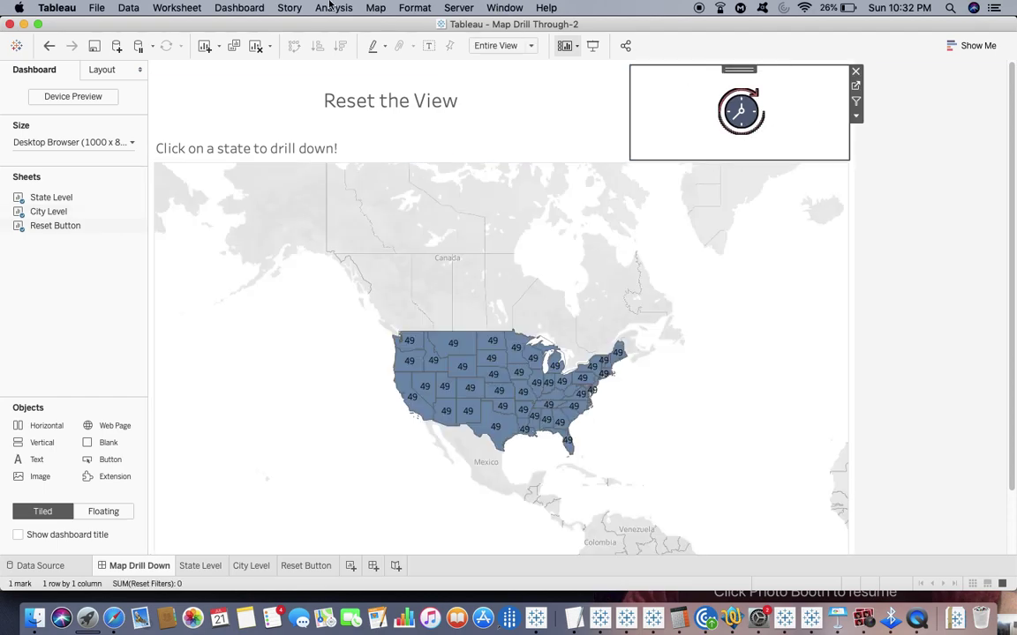
pyautogui.click(214, 7)
pyautogui.click(251, 164)
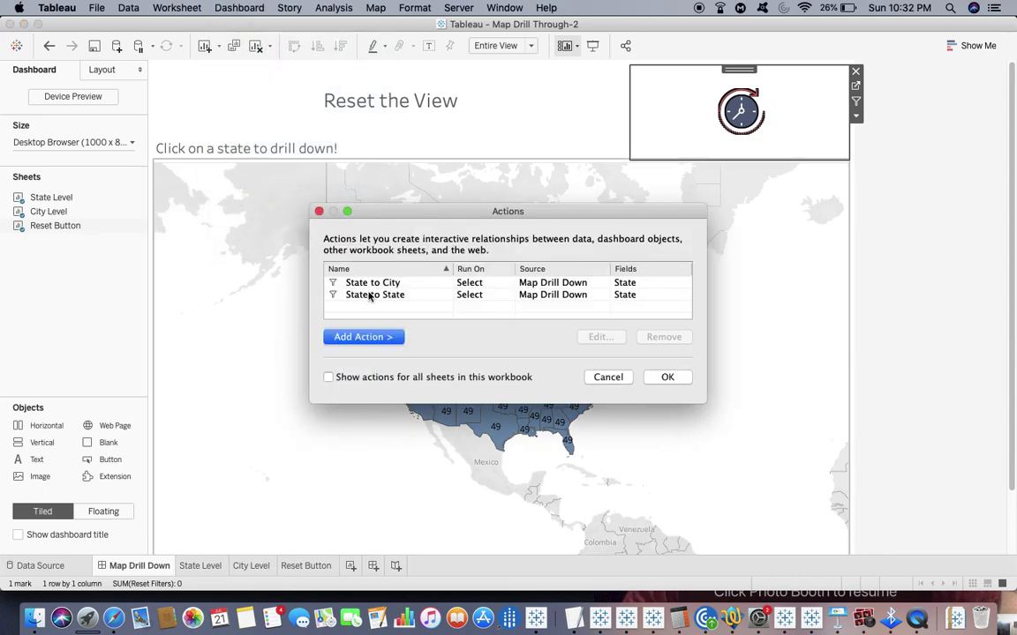
pyautogui.click(353, 282)
pyautogui.click(602, 337)
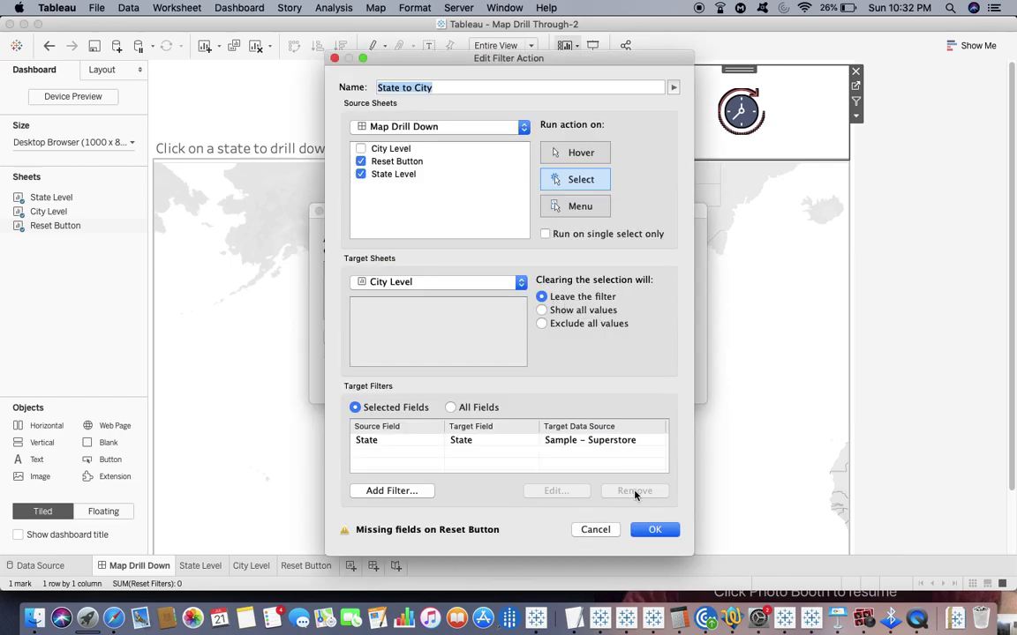
pyautogui.click(651, 531)
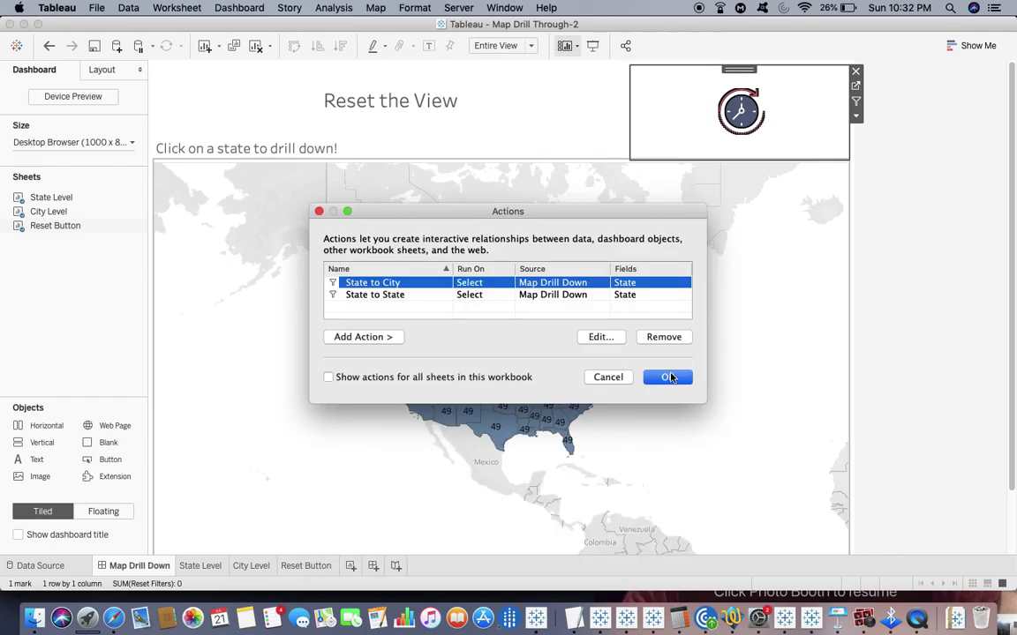
pyautogui.click(669, 377)
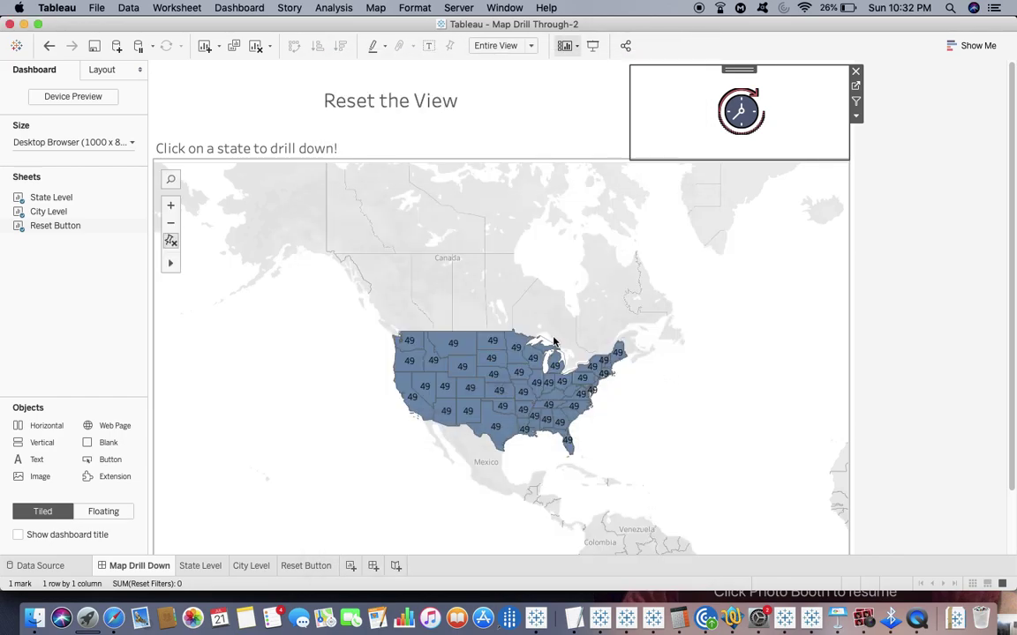
# - Drill into Wyoming's city point, then reset to the full state map labelled 49
pyautogui.click(465, 370)
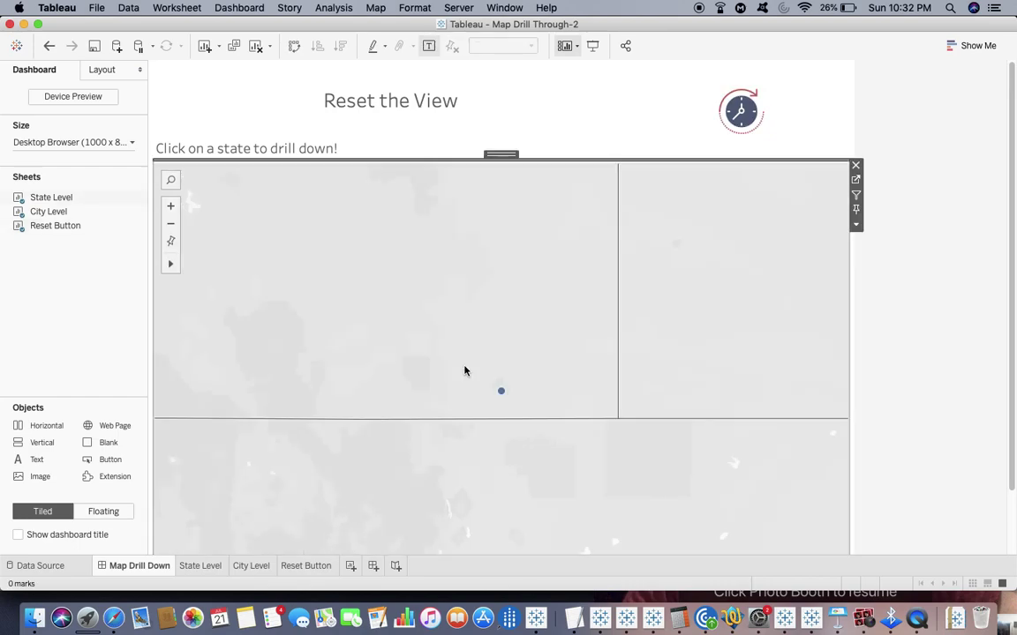
pyautogui.click(741, 116)
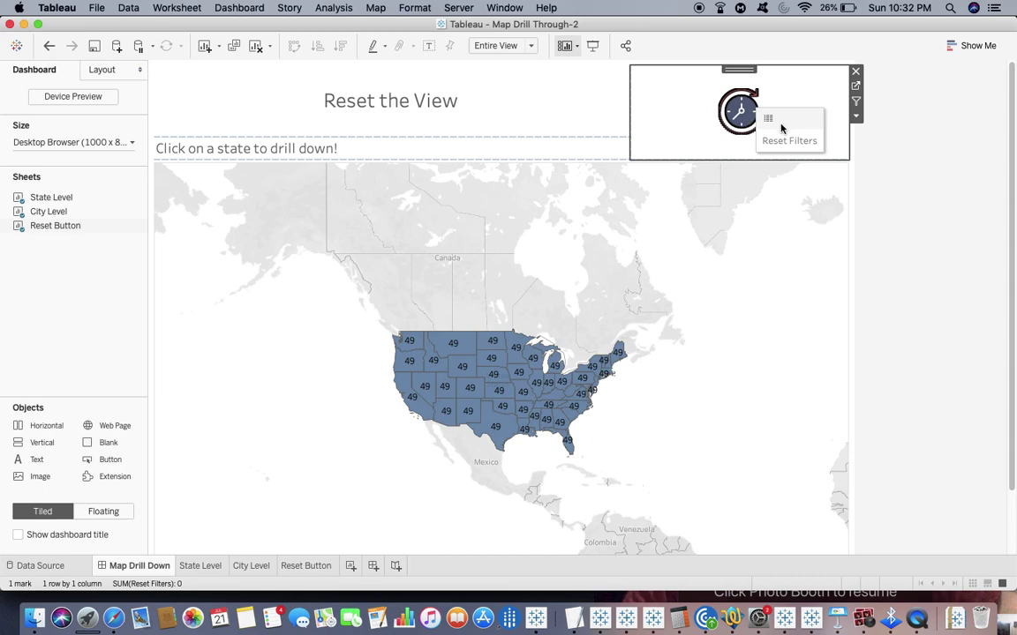
pyautogui.click(867, 622)
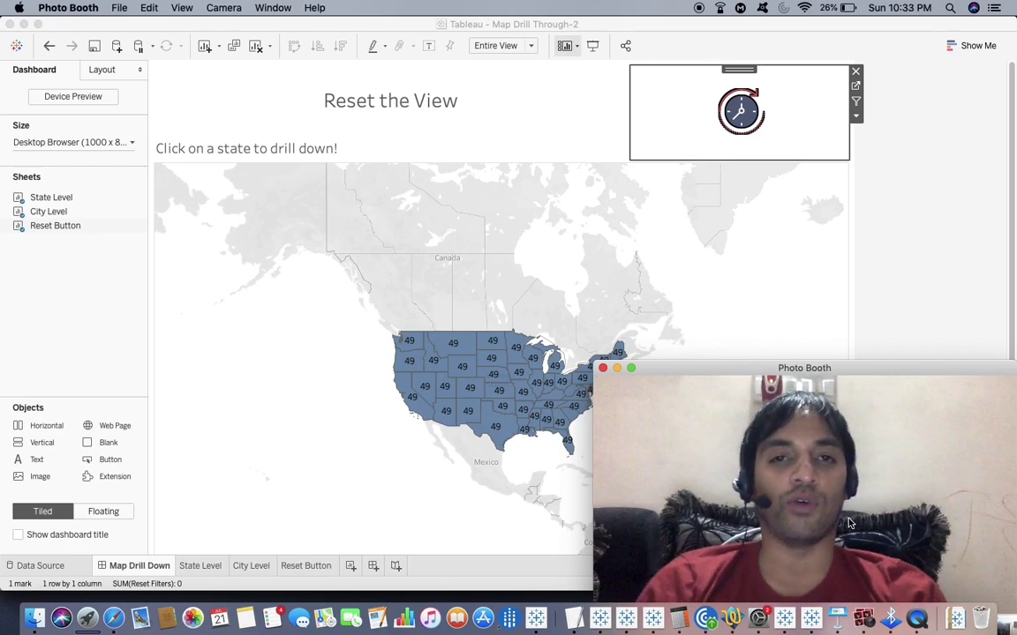
pyautogui.press('super+Tab')
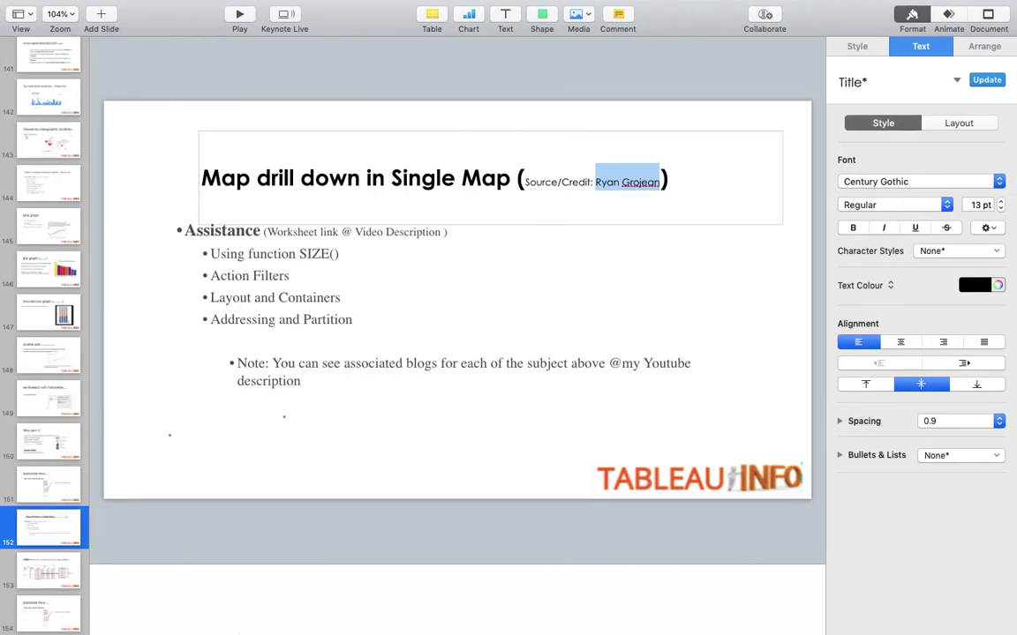
pyautogui.click(56, 585)
pyautogui.click(57, 616)
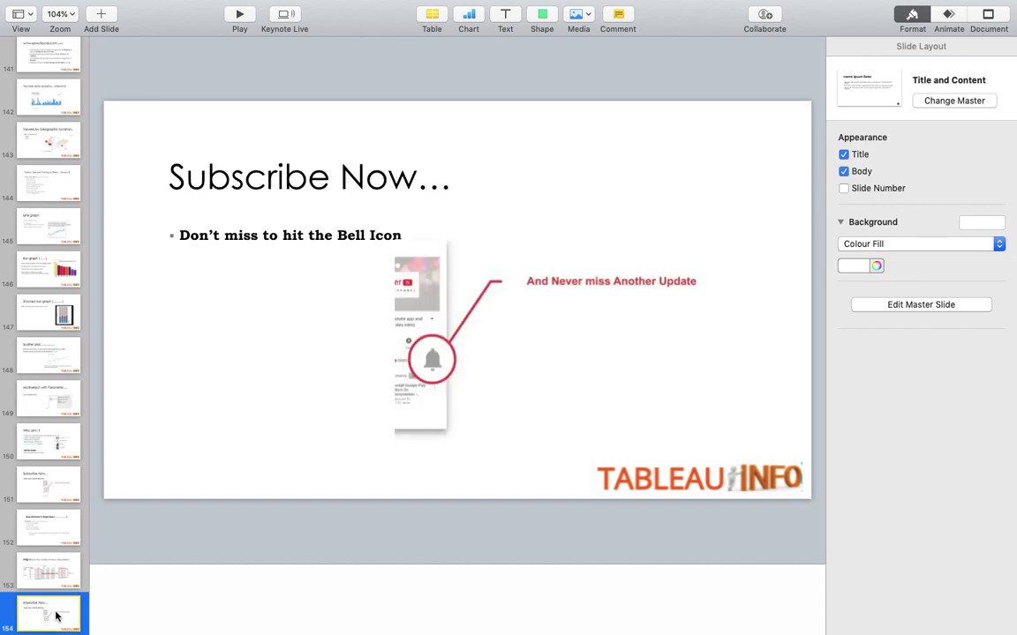
pyautogui.press('super+Tab')
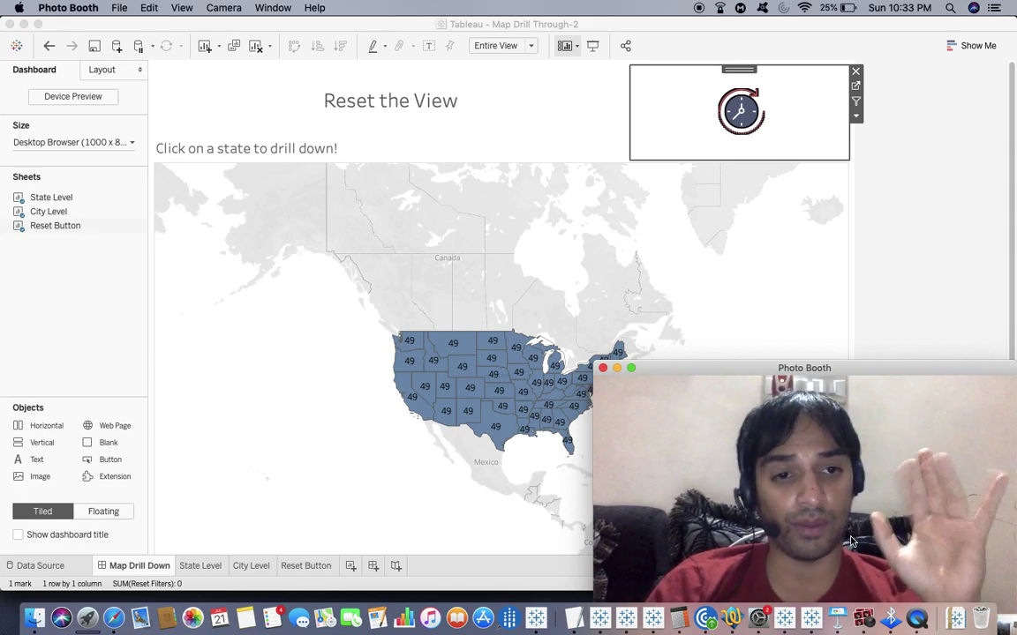
pyautogui.rightClick(915, 622)
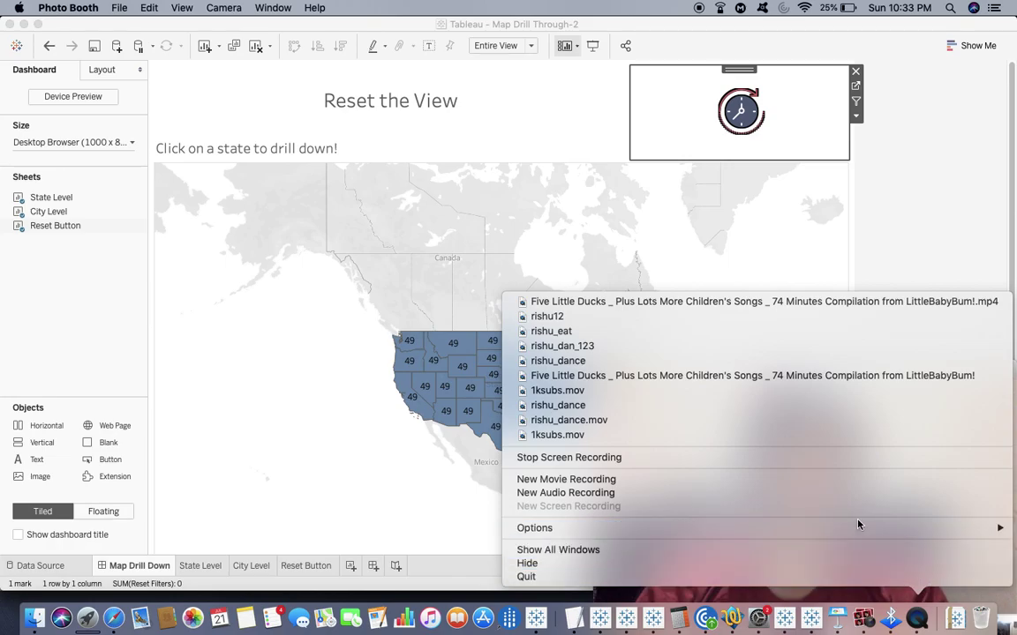